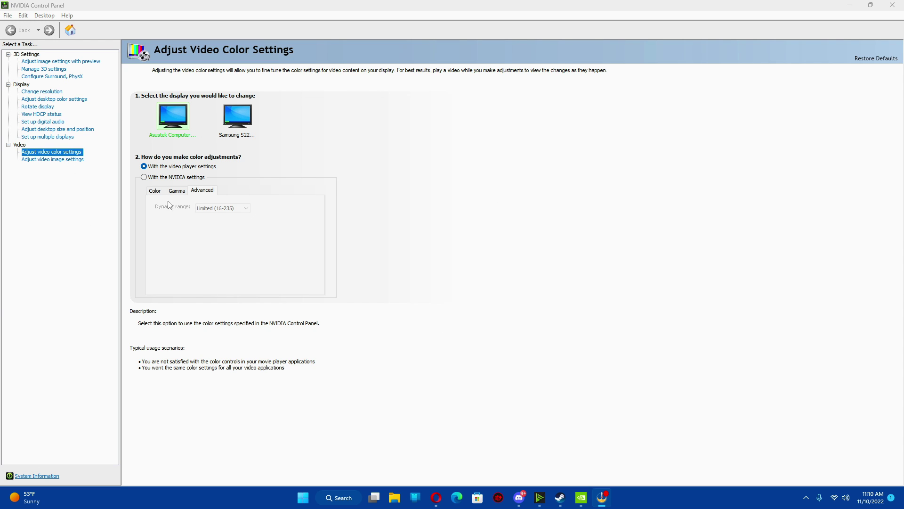
In Manage 3D settings, set the OpenGL rendering GPU to NVIDIA GeForce RTX 2070 SUPER
click(46, 69)
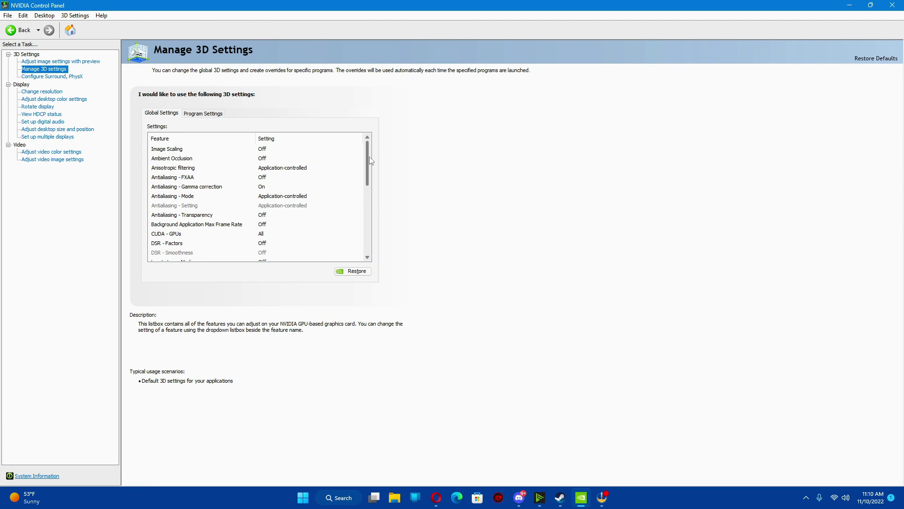
drag(370, 157, 373, 200)
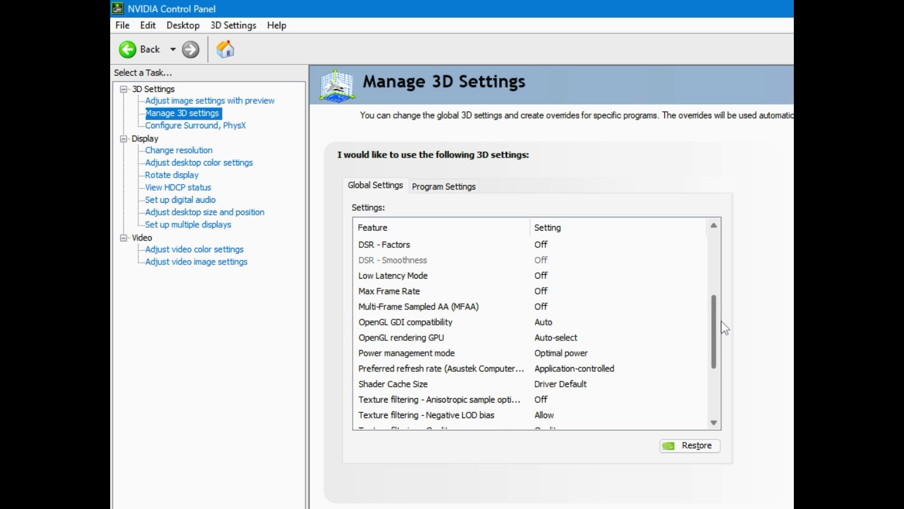
drag(724, 328, 726, 332)
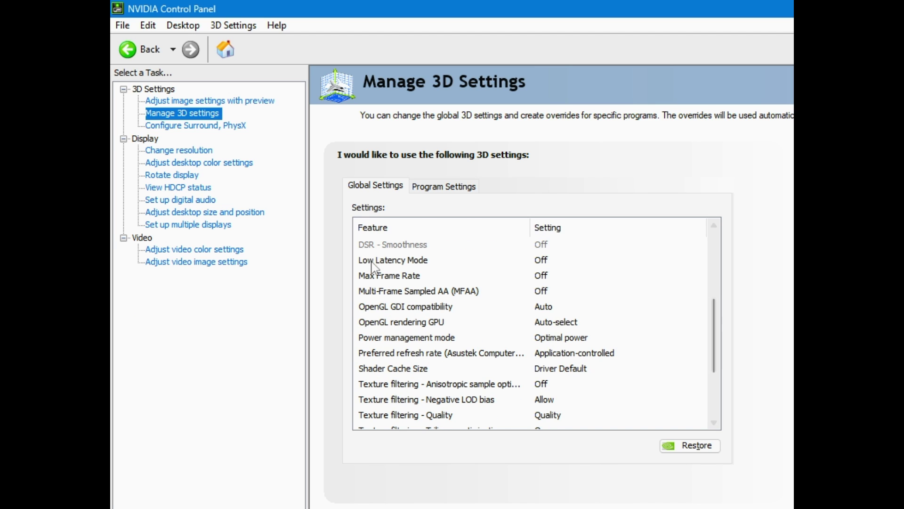
click(552, 327)
click(552, 330)
click(584, 345)
Set the global Power management mode to Prefer maximum performance
scroll(600, 354, up, 4)
scroll(533, 330, down, 2)
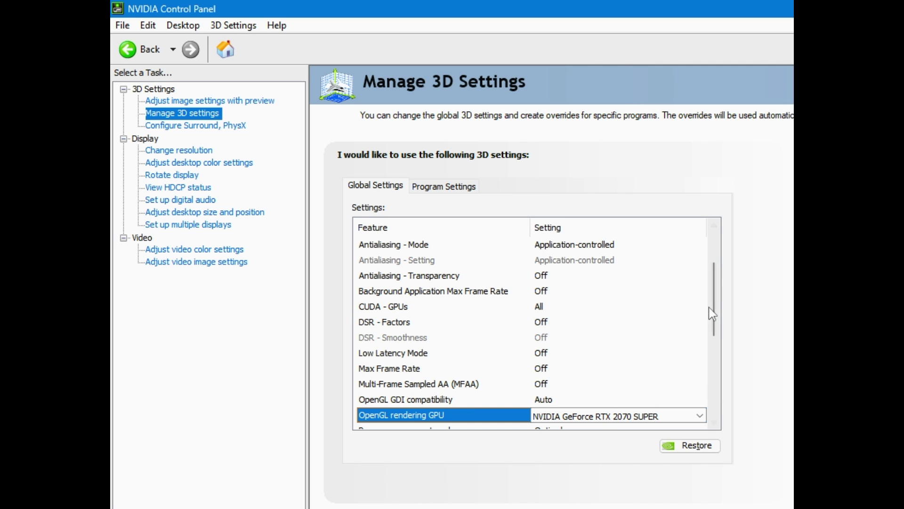
drag(714, 306, 718, 343)
scroll(717, 343, down, 1)
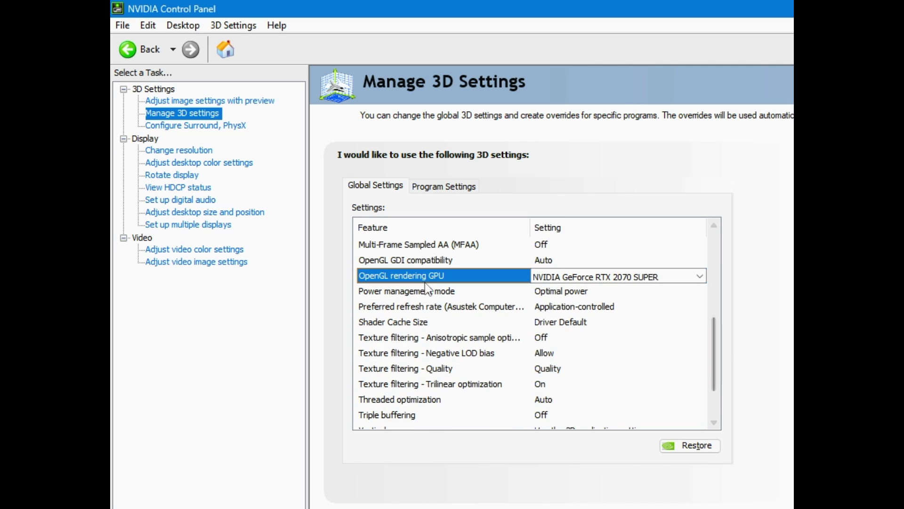
click(554, 292)
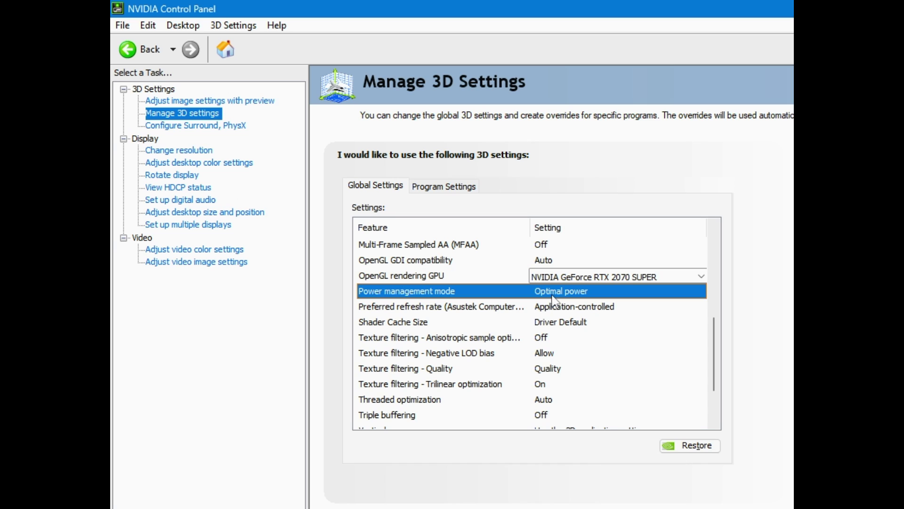
click(553, 296)
click(592, 331)
scroll(704, 361, up, 5)
scroll(710, 347, down, 2)
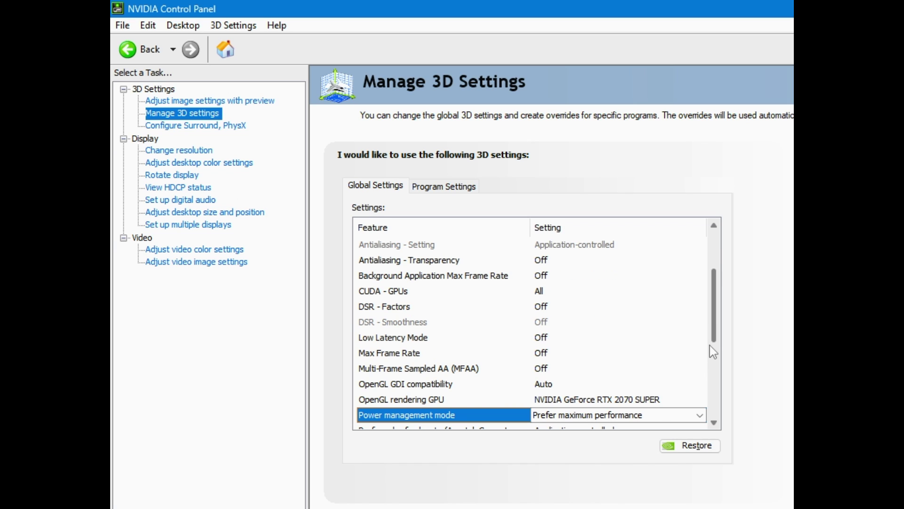
scroll(713, 351, down, 1)
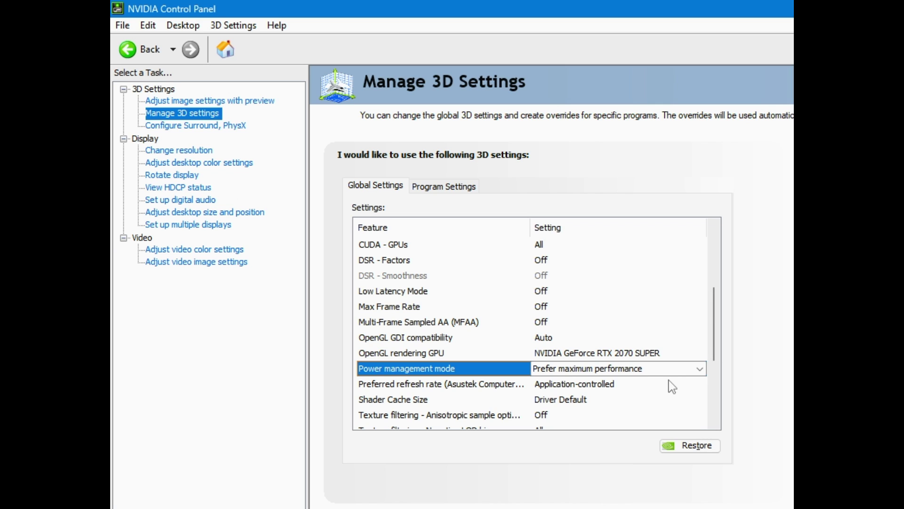
drag(717, 351, 719, 377)
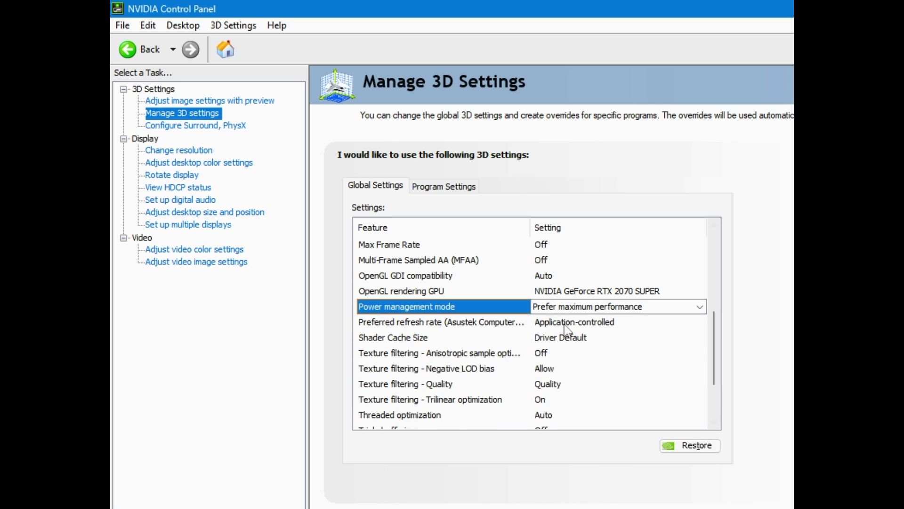
Set the Preferred refresh rate to Highest available
click(567, 325)
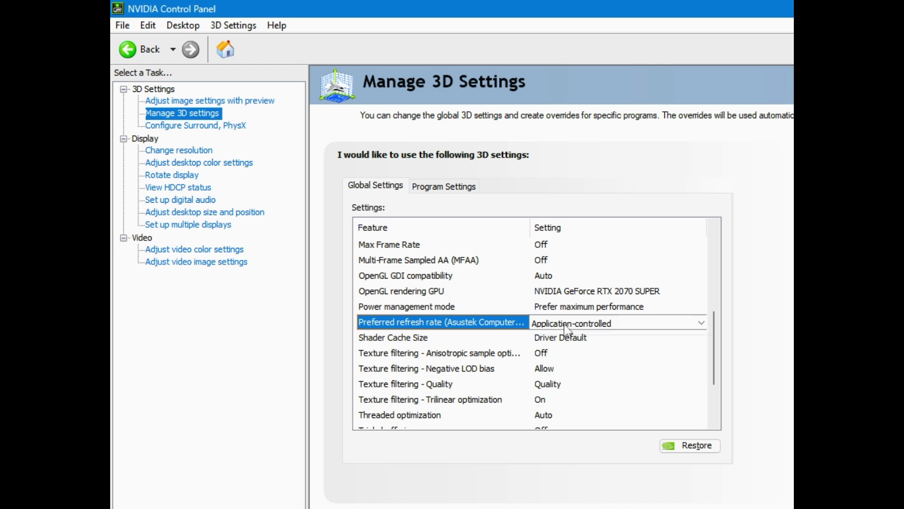
click(567, 322)
click(582, 336)
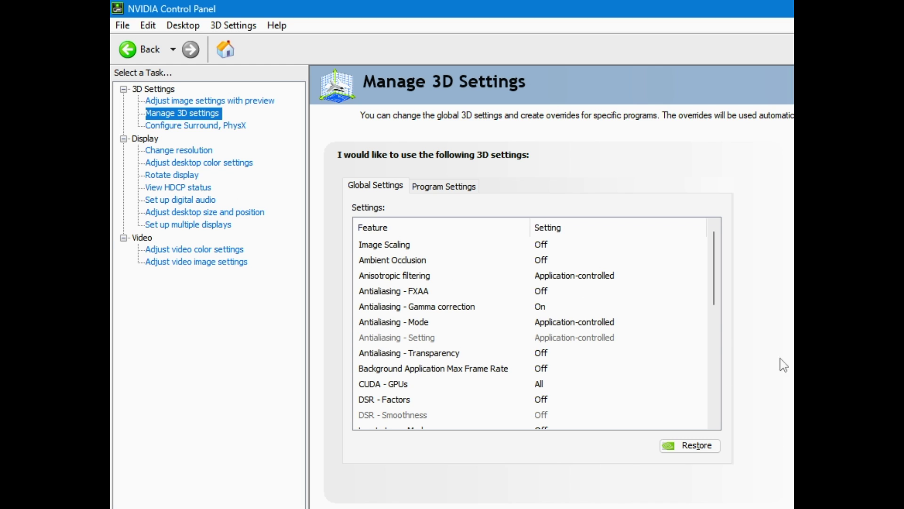
scroll(717, 316, down, 3)
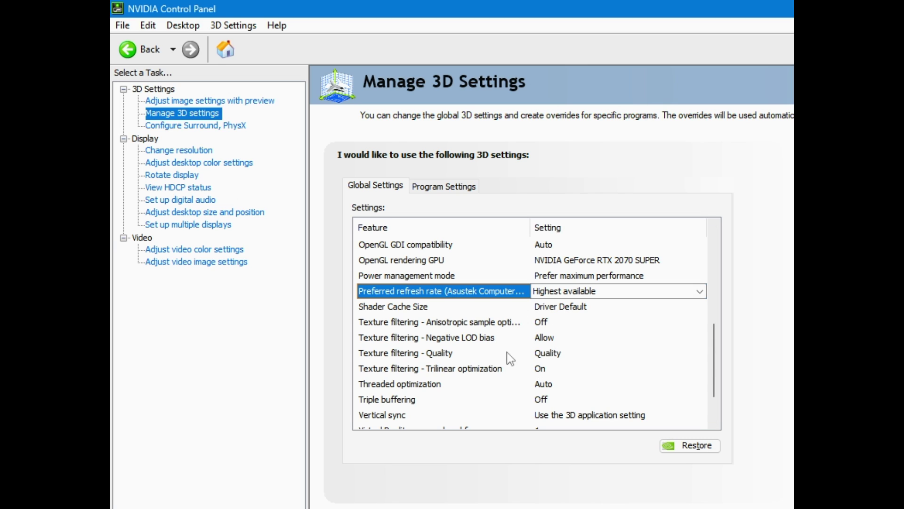
Keep Texture filtering - Quality at Quality
click(550, 357)
click(550, 357)
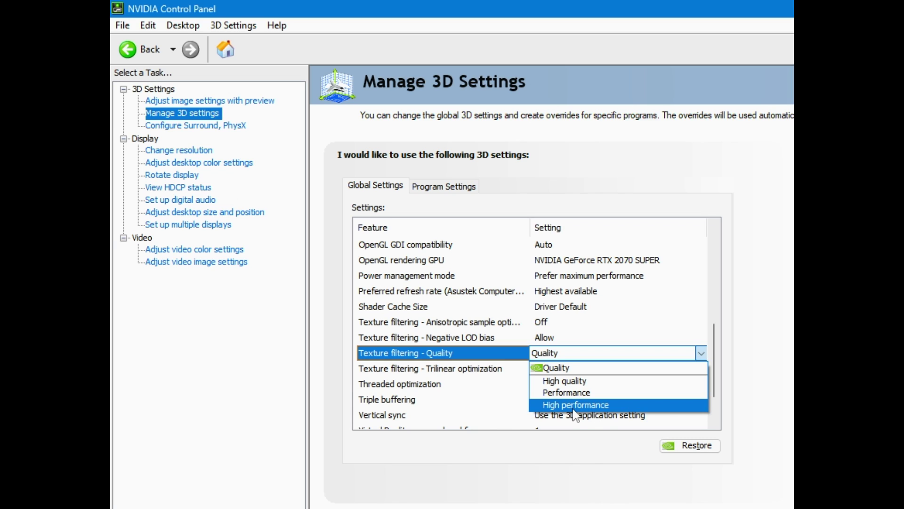
click(546, 368)
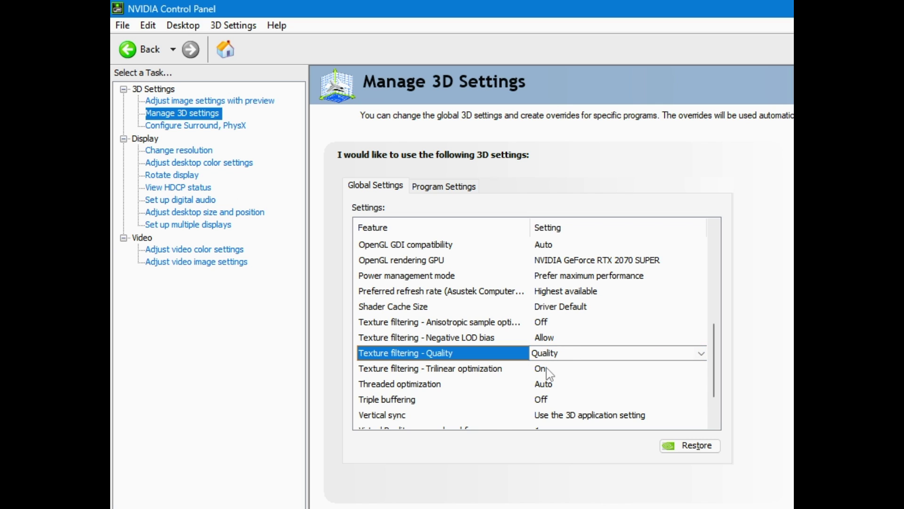
scroll(722, 364, down, 1)
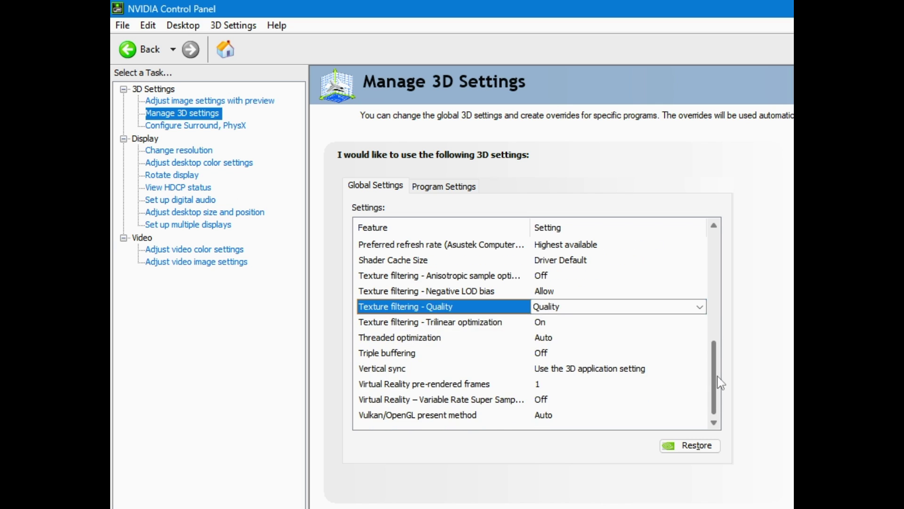
Set Vertical sync to Off in the global 3D settings
click(559, 376)
click(562, 382)
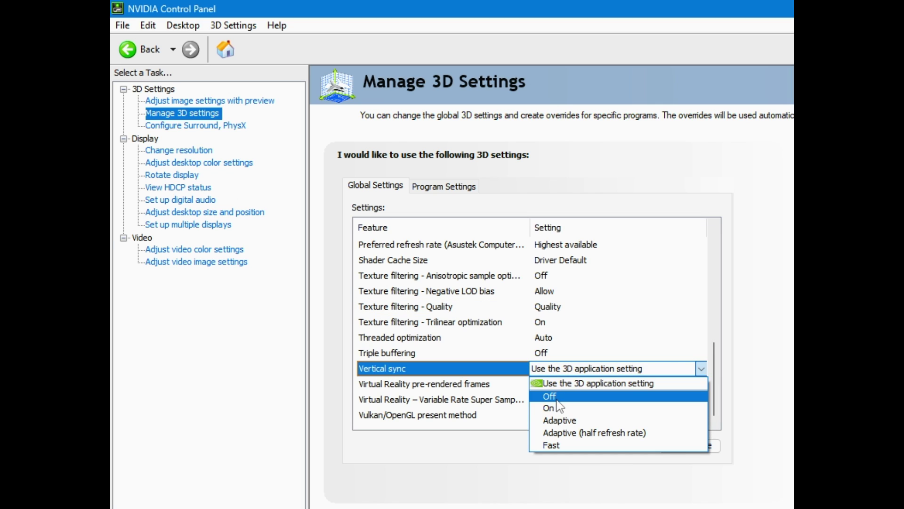
click(557, 399)
scroll(683, 358, up, 10)
scroll(662, 409, down, 10)
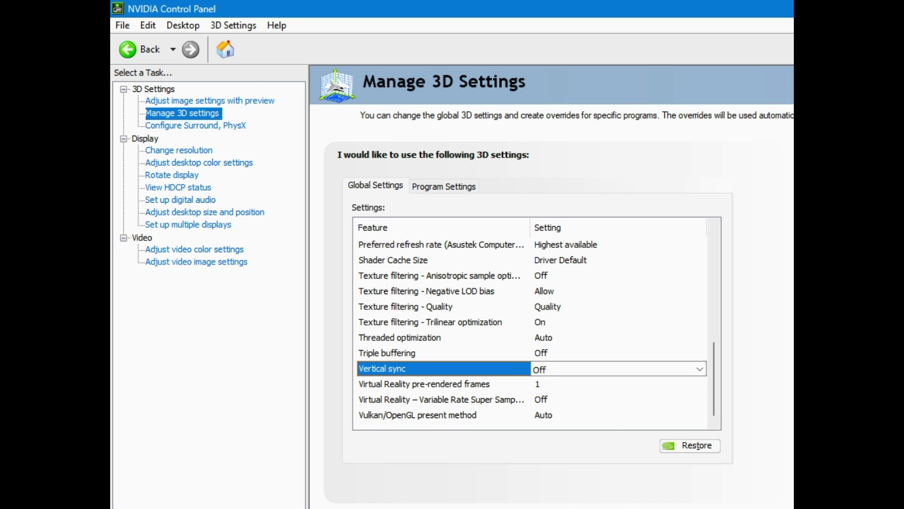
scroll(580, 414, up, 1)
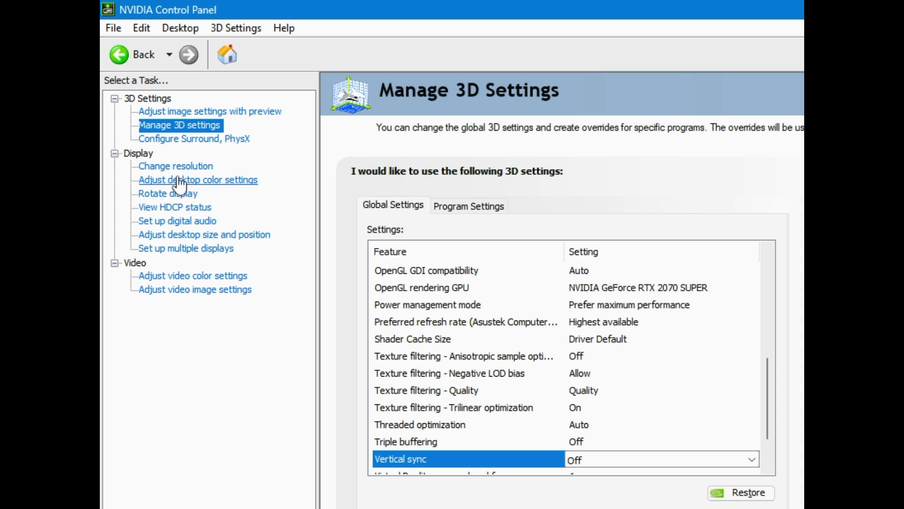
On Change resolution, give the Asustek display NVIDIA color settings with Full output dynamic range
click(42, 91)
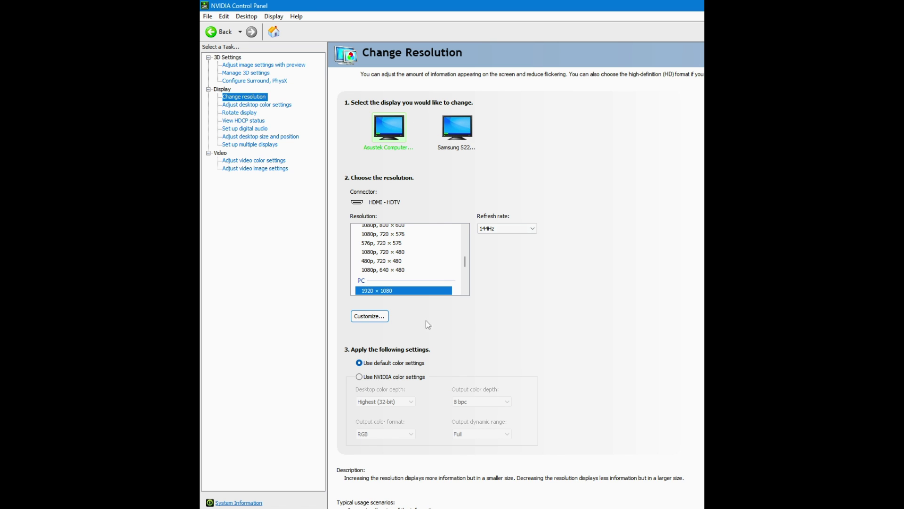
click(359, 377)
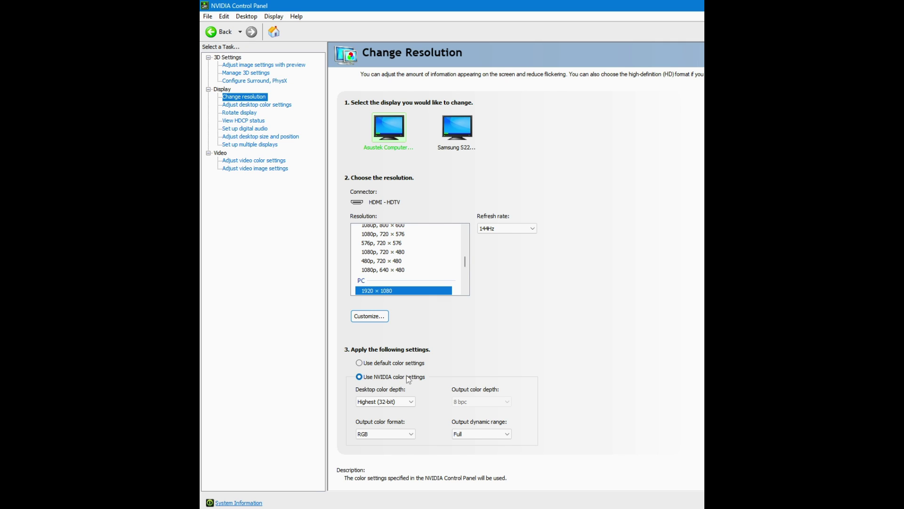
click(507, 435)
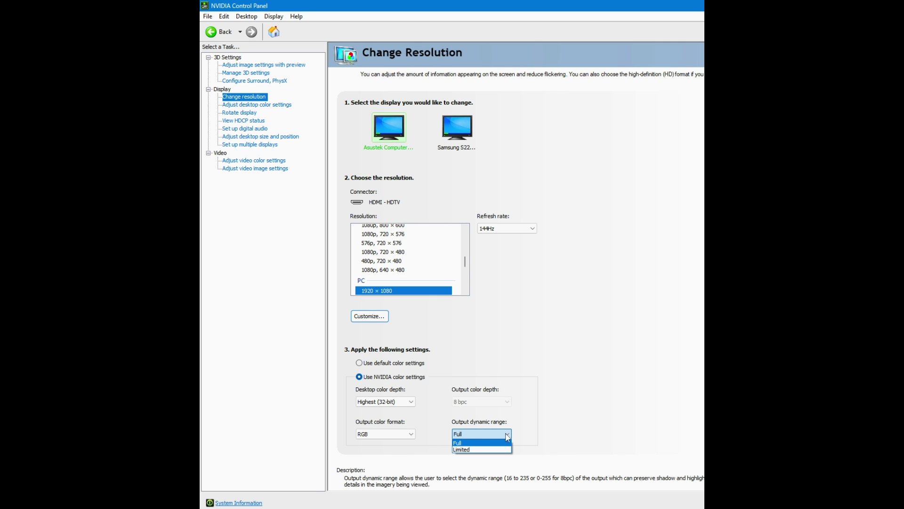
click(508, 435)
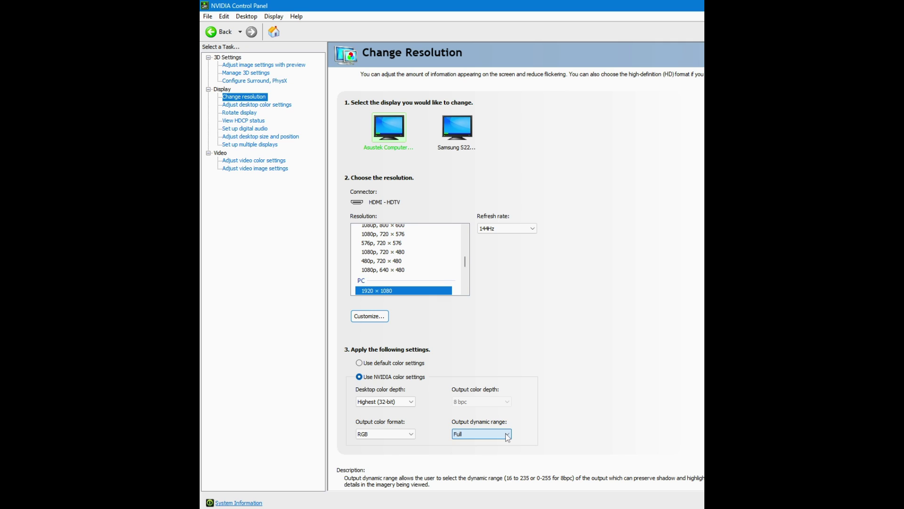
Give the Samsung S22 display NVIDIA color settings with Full output dynamic range
click(463, 137)
click(394, 377)
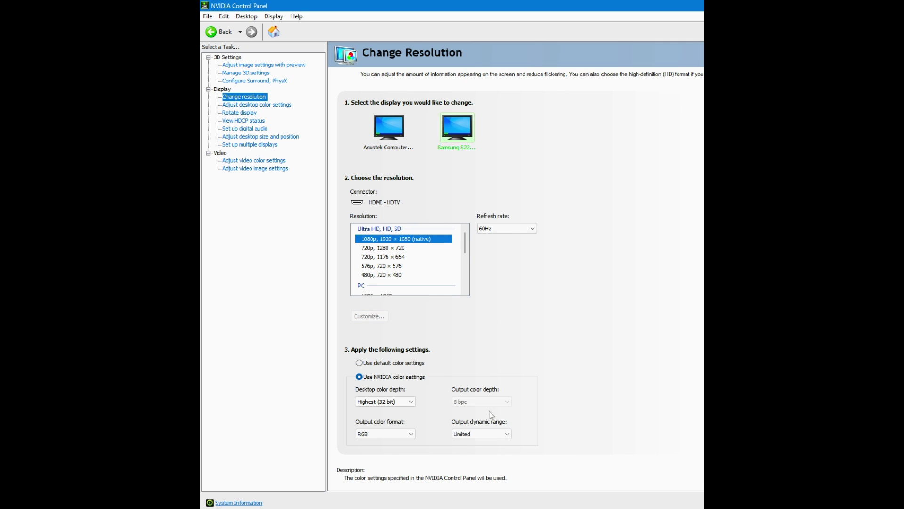
click(491, 433)
click(491, 445)
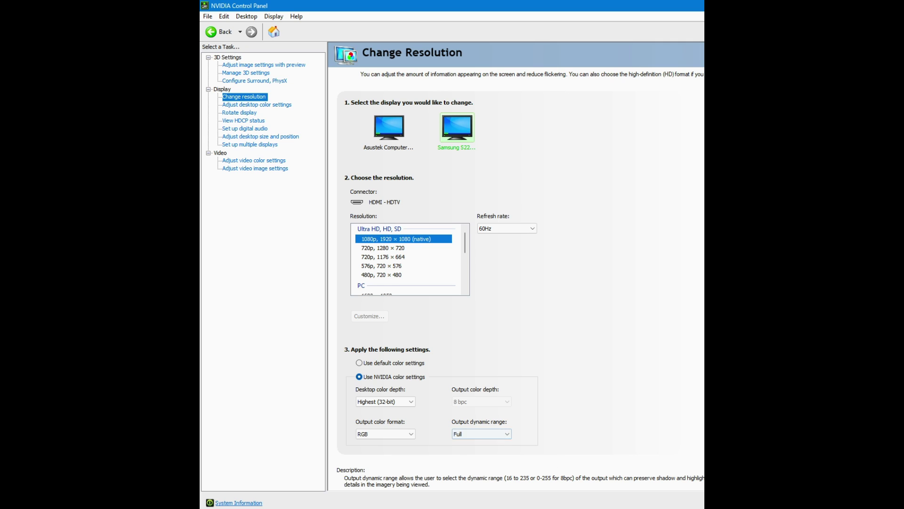
click(387, 136)
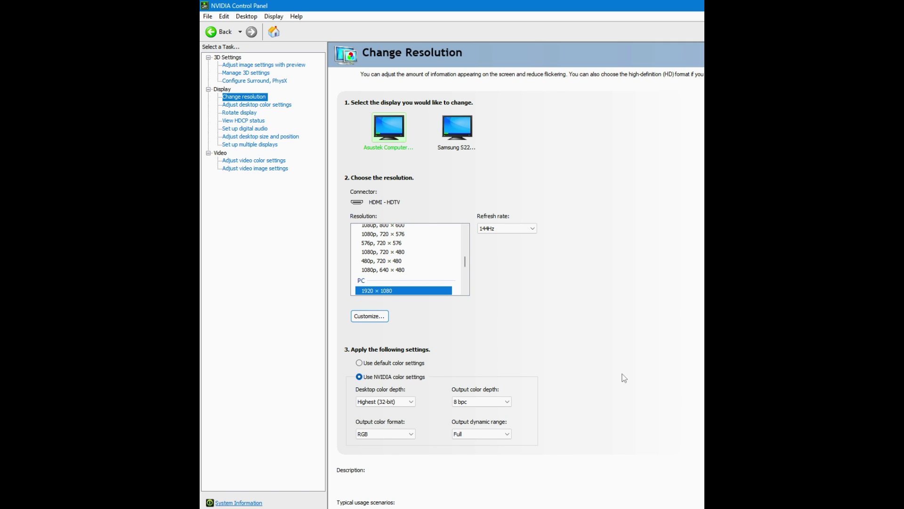
Raise the Asustek display's digital vibrance to 60% in desktop color settings
click(264, 106)
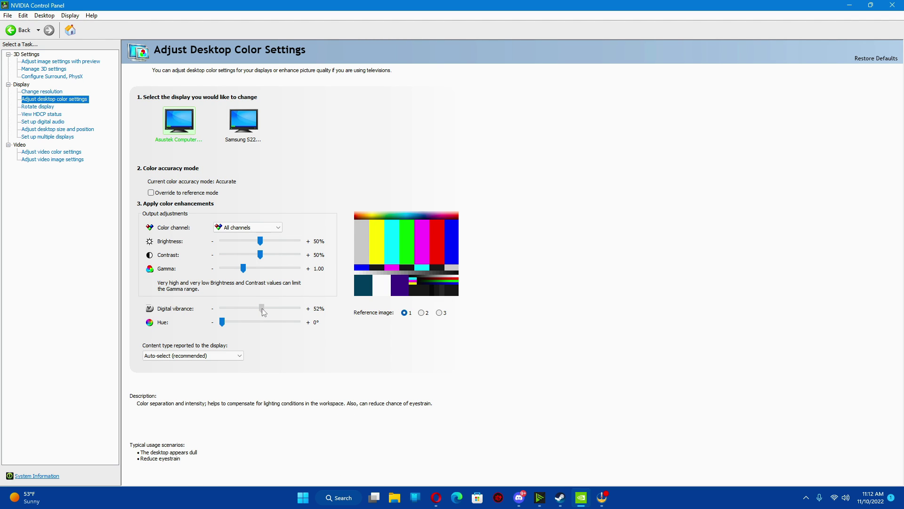
drag(267, 309, 268, 309)
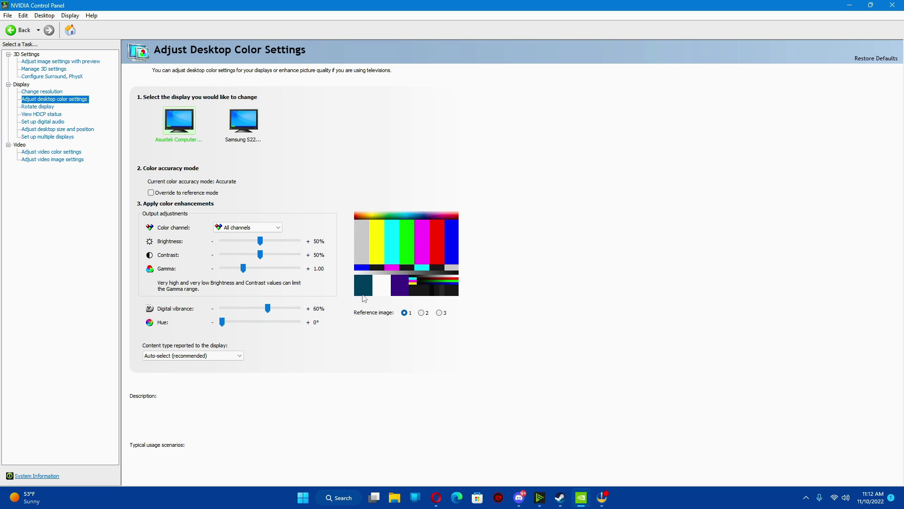
Set the Asustek display to perform scaling on GPU and keep the new configuration
click(81, 130)
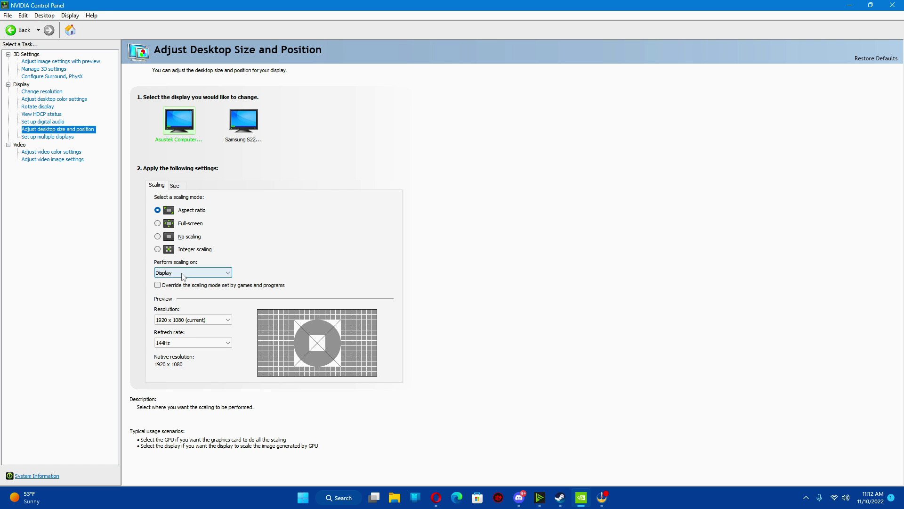
click(241, 127)
click(183, 126)
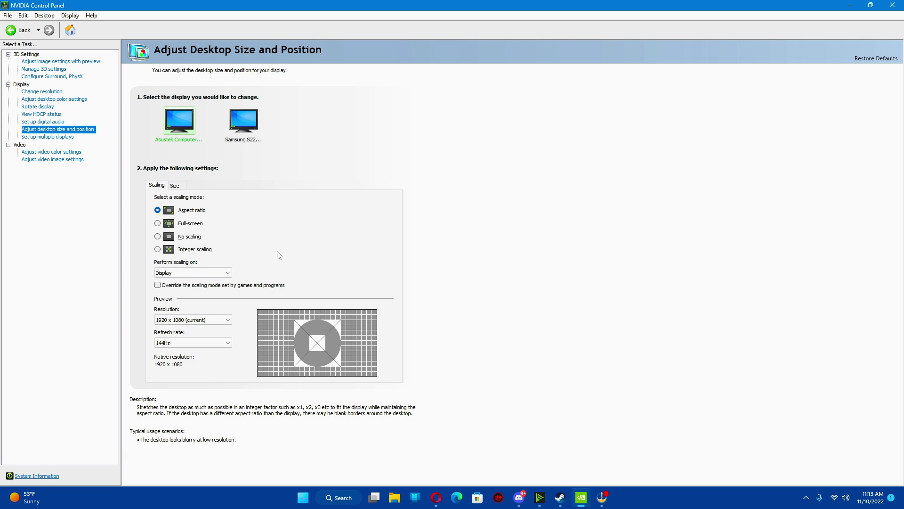
click(240, 123)
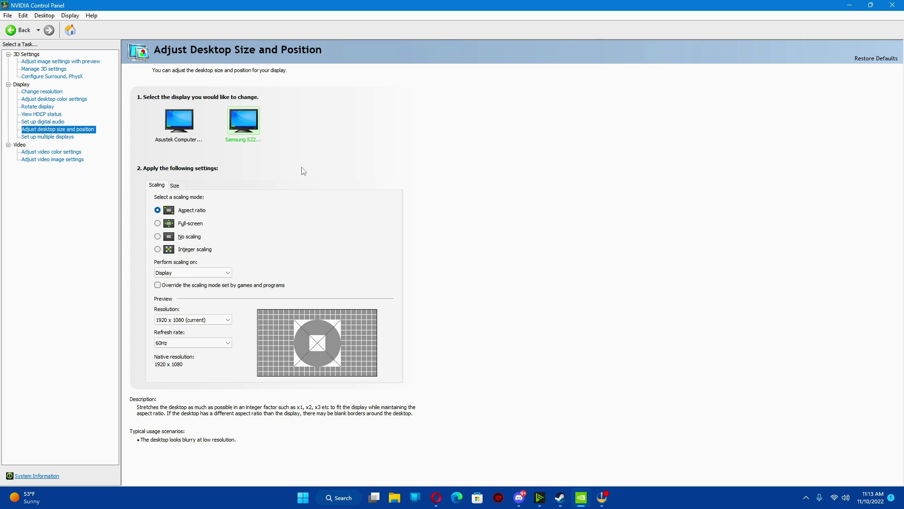
click(177, 132)
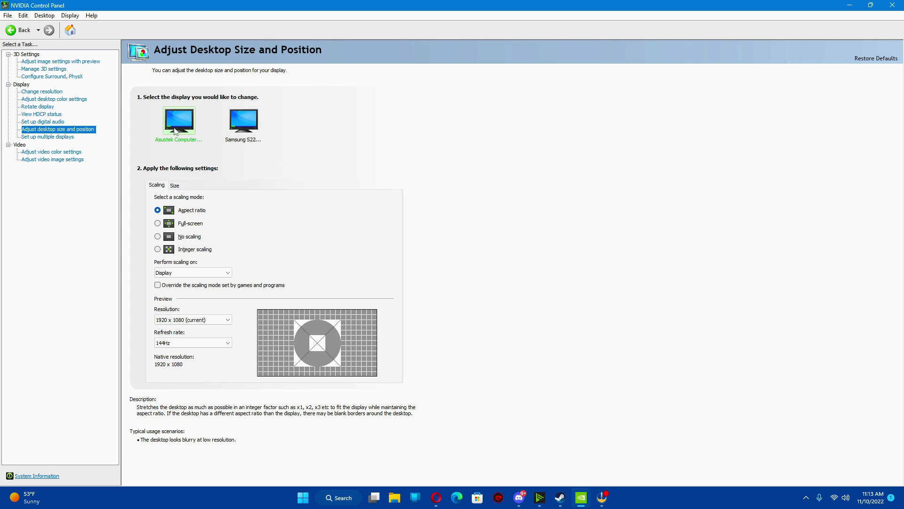
click(193, 273)
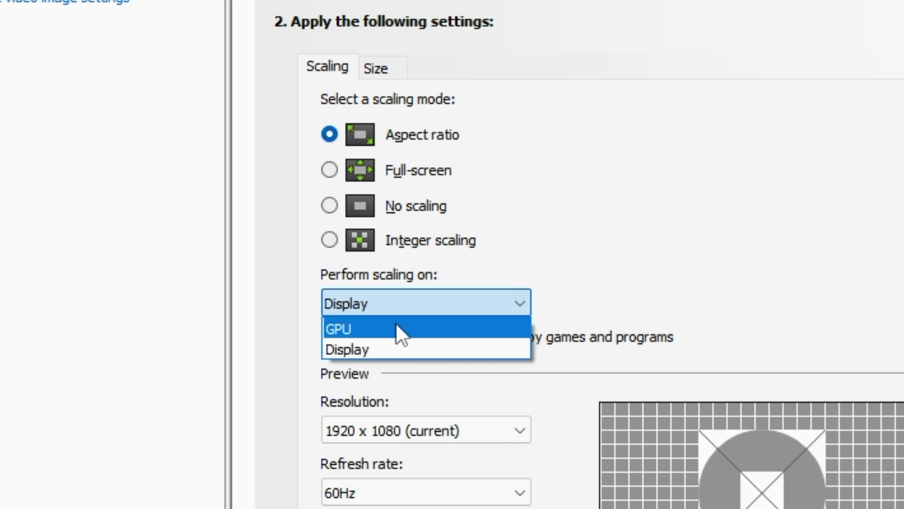
click(397, 329)
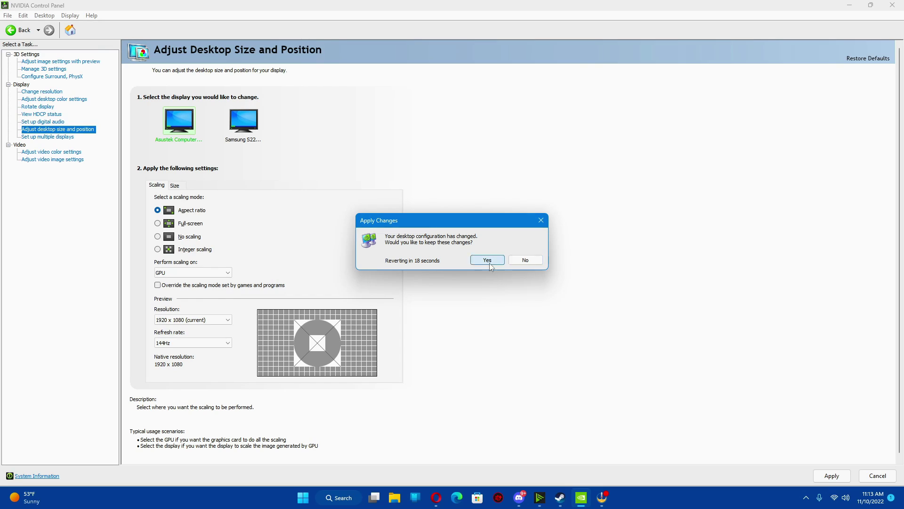
click(489, 263)
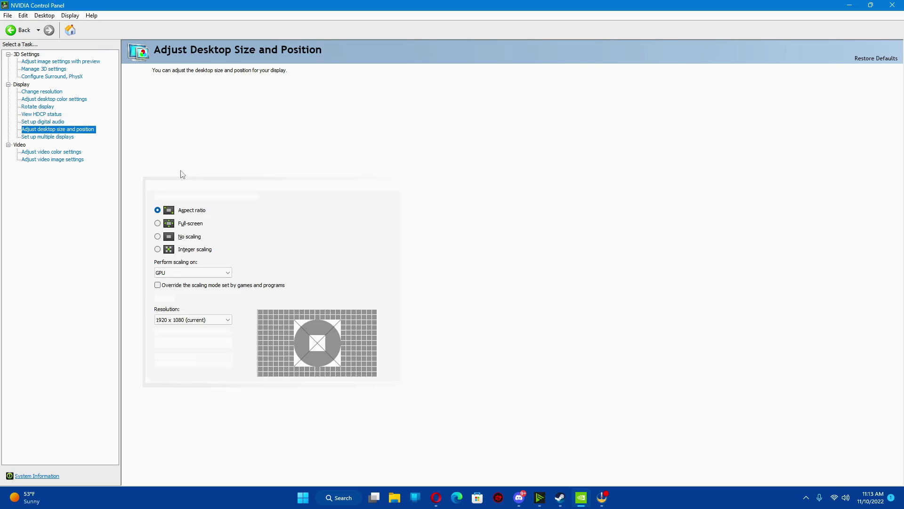
Set the Asustek display's video colour to NVIDIA settings with Full (0-255) dynamic range, applied
click(64, 153)
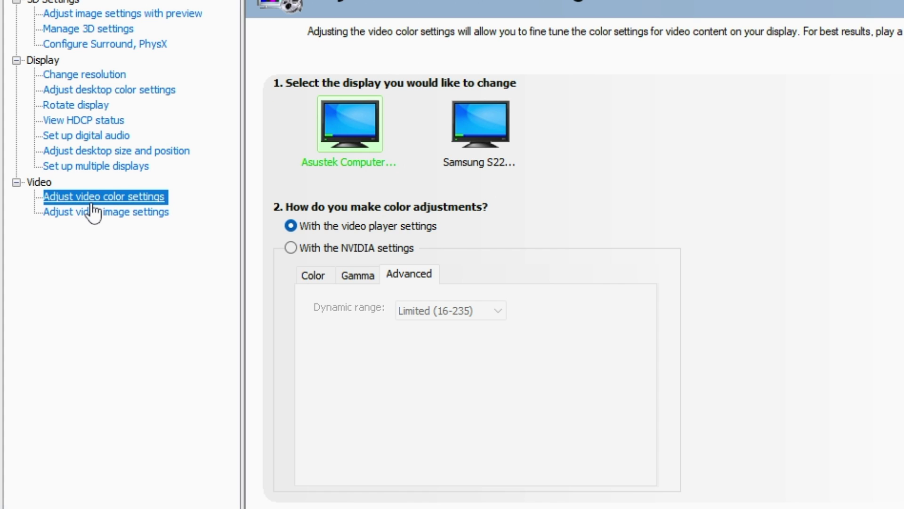
click(356, 252)
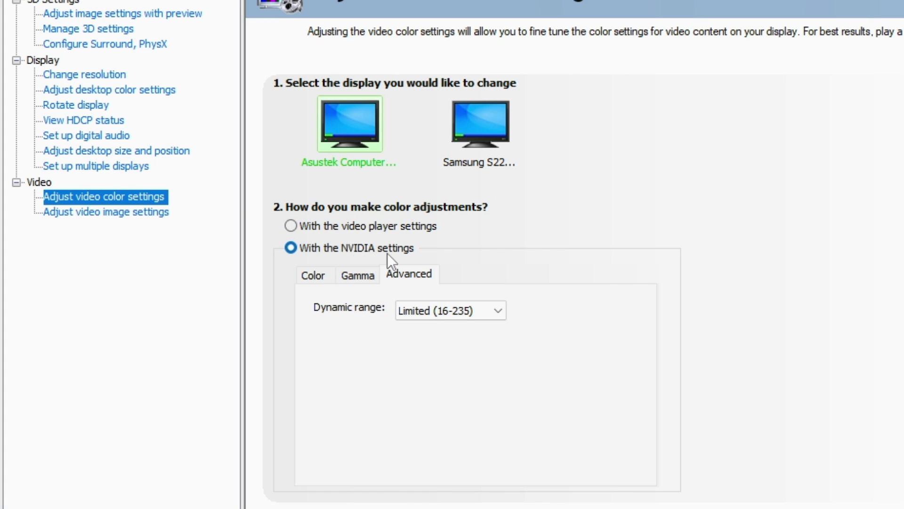
click(463, 310)
click(462, 324)
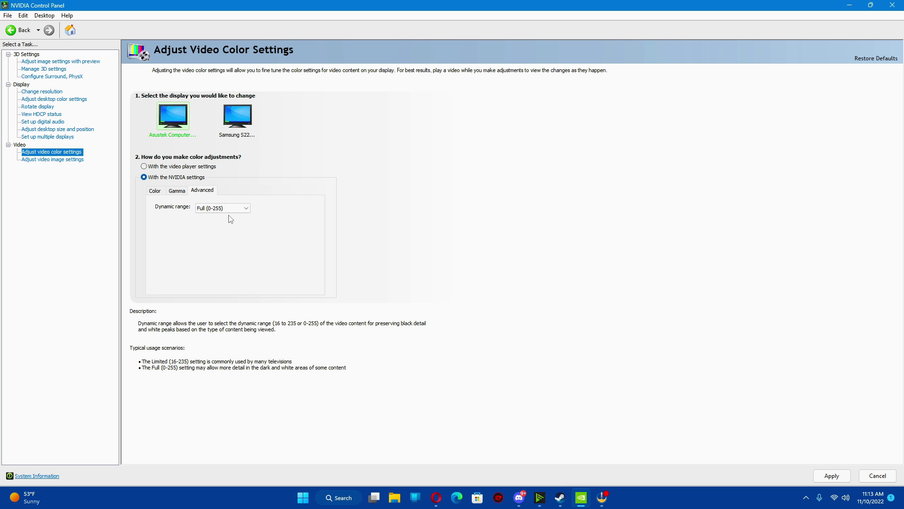
click(832, 480)
click(499, 267)
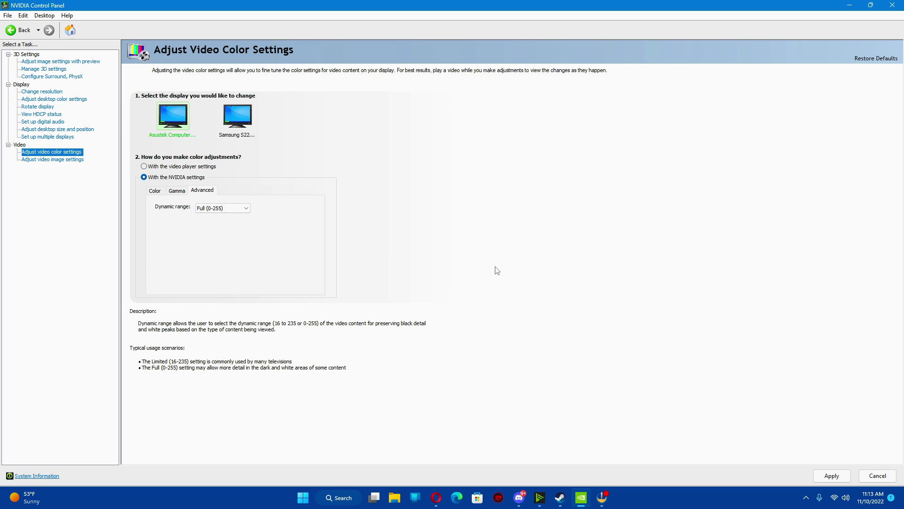
Set the Samsung display's video colour to NVIDIA settings with Full (0-255) dynamic range, applied
click(253, 123)
click(160, 177)
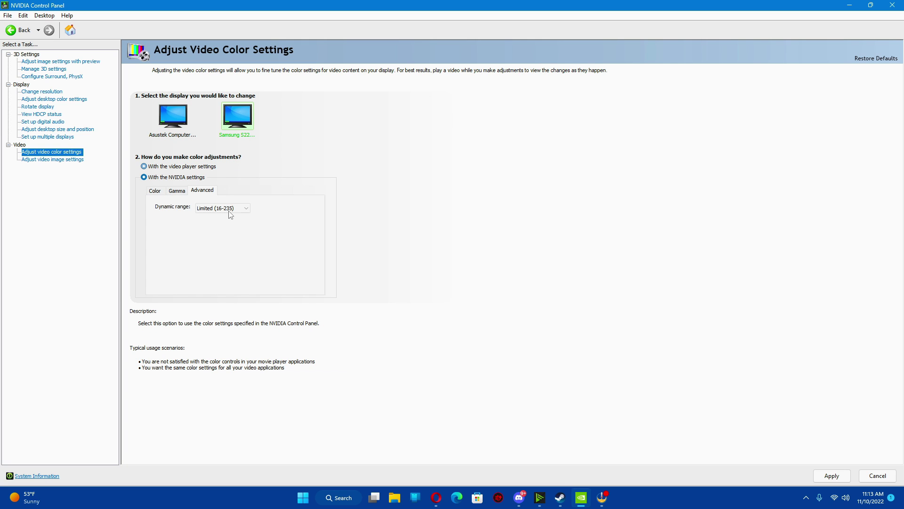
click(232, 210)
click(214, 217)
click(832, 475)
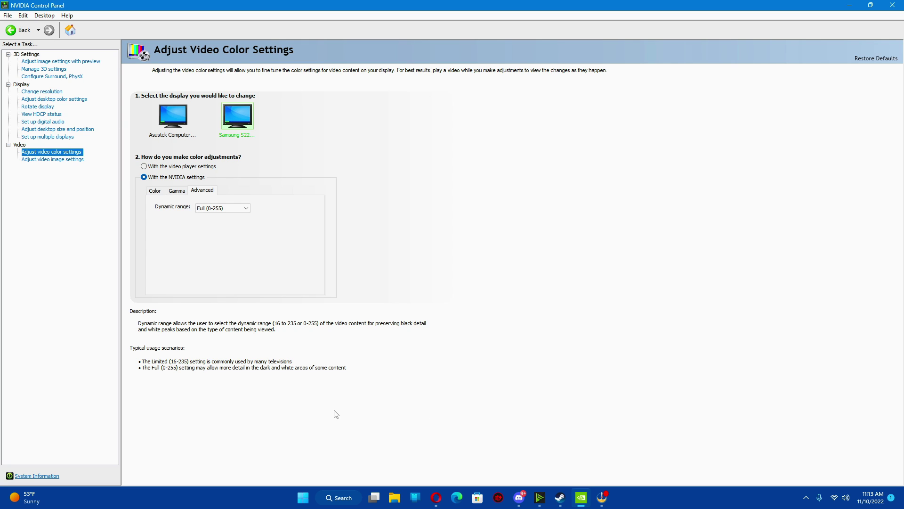
Search 'game' and switch Windows Game Mode off
click(335, 503)
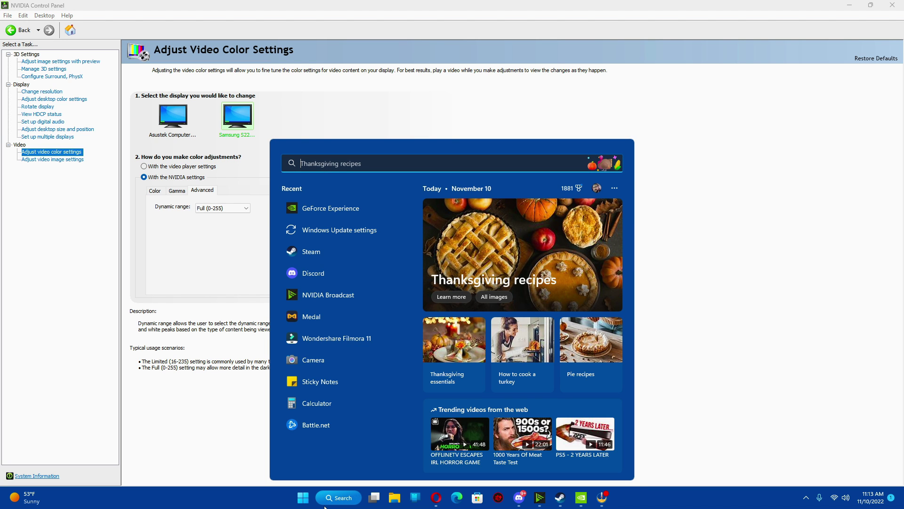
text(game)
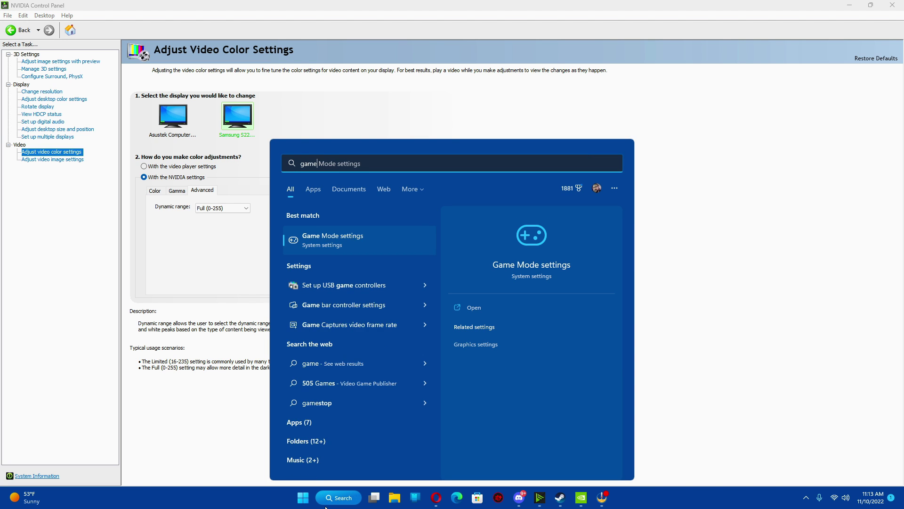
click(332, 247)
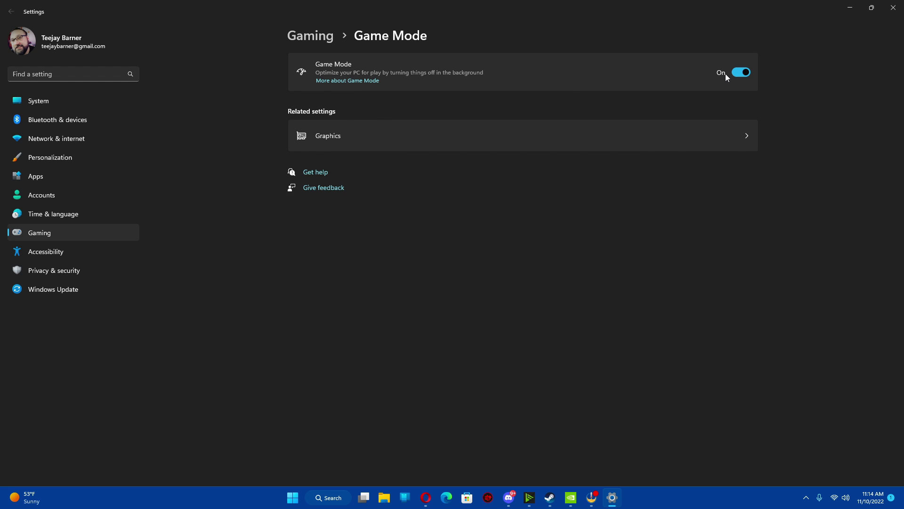
click(739, 73)
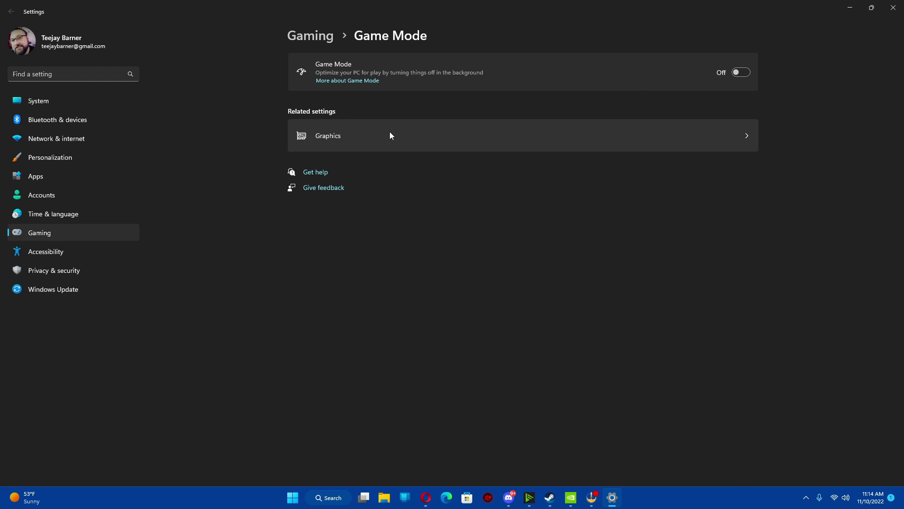
Go to the Graphics settings page and try Browse, cancelling the file dialog
click(389, 135)
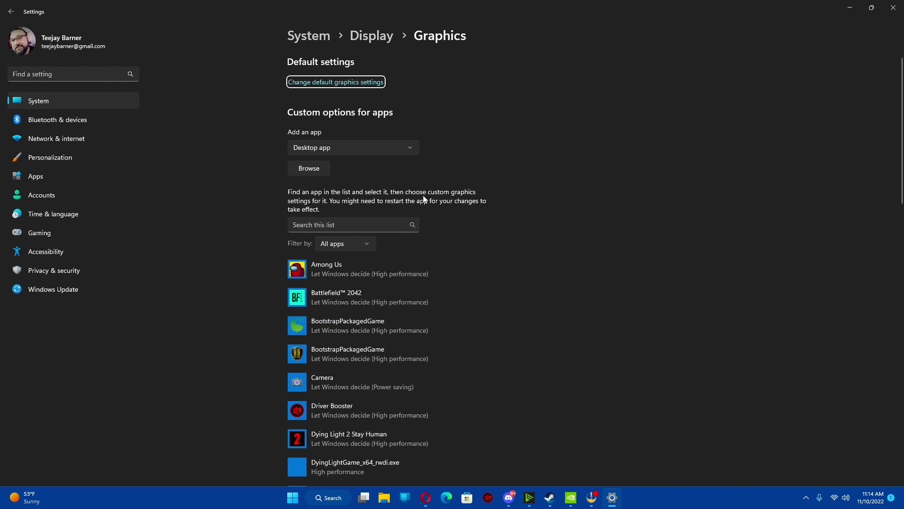
scroll(367, 433, down, 2)
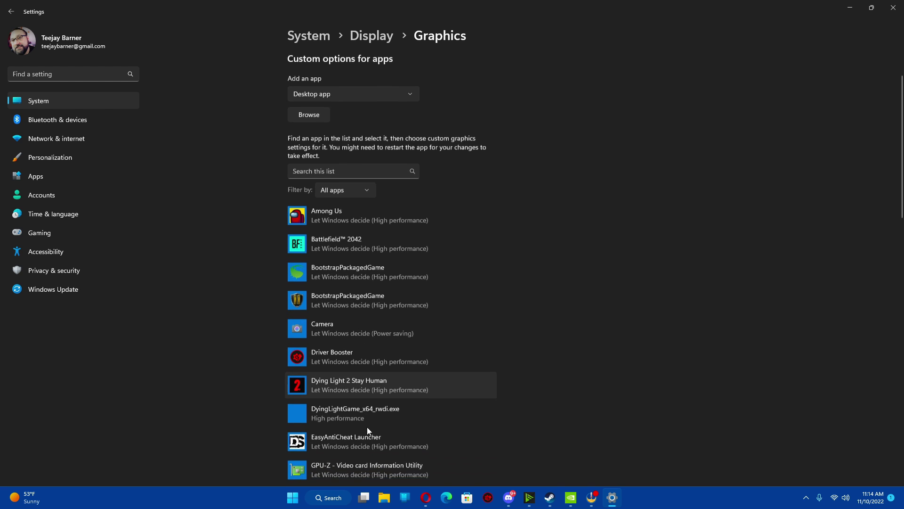
scroll(349, 239, up, 2)
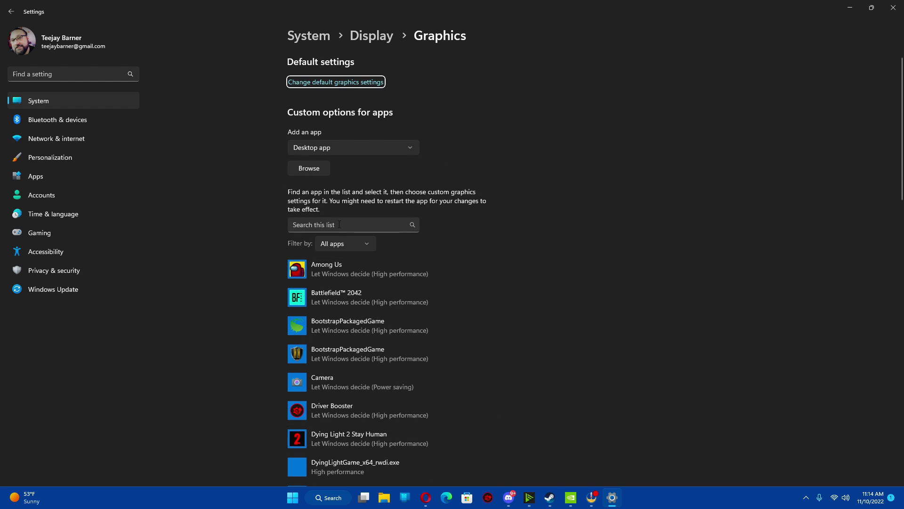
click(339, 224)
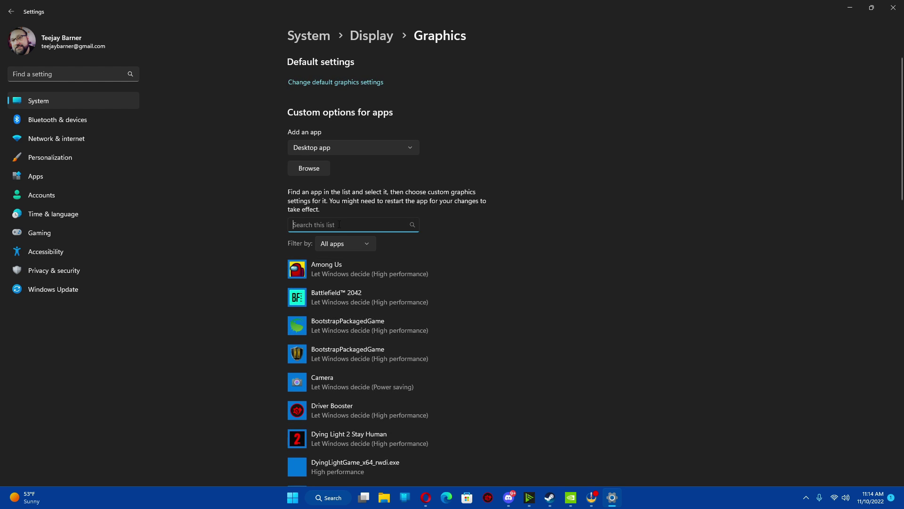
click(307, 173)
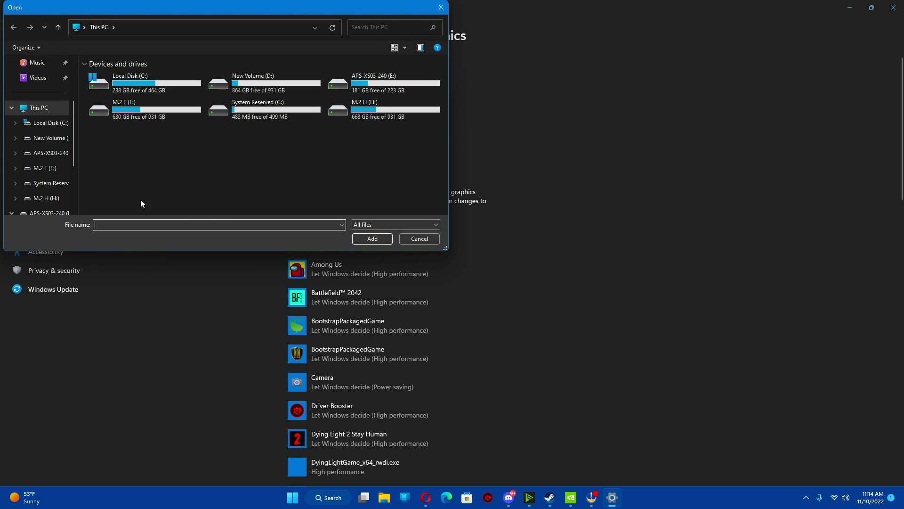
click(420, 241)
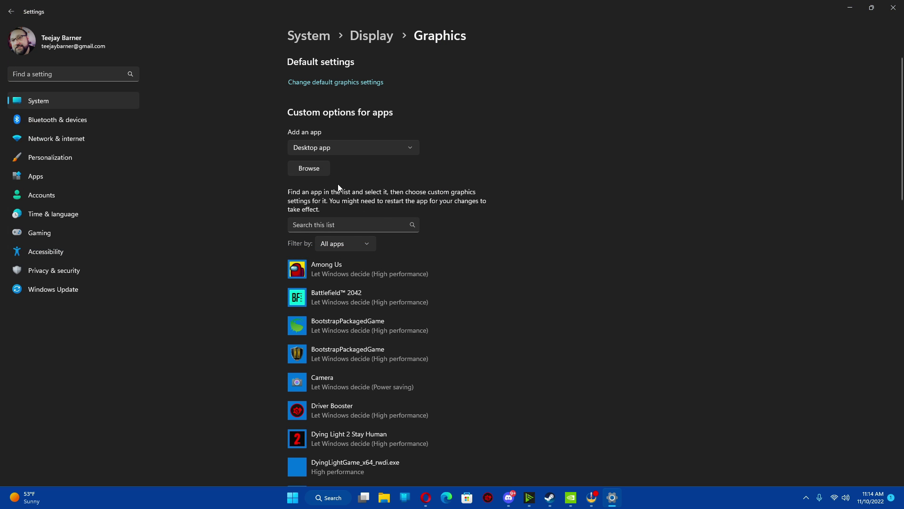
mouse_move(554, 495)
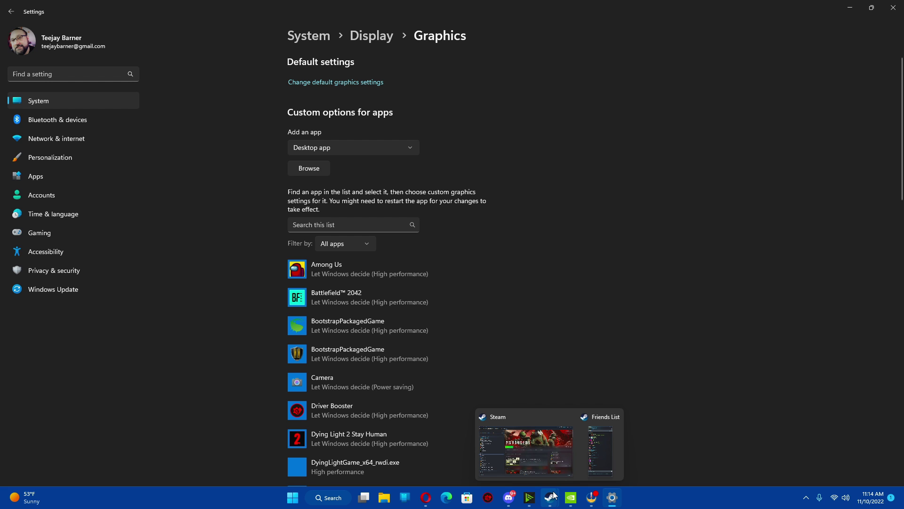
Open Call of Duty MWII's Properties in Steam on the Local Files section
click(544, 459)
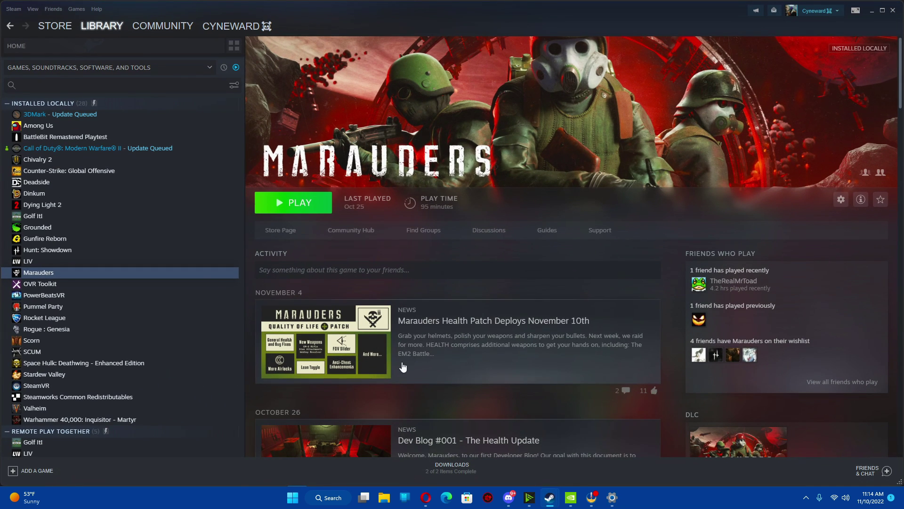
click(77, 150)
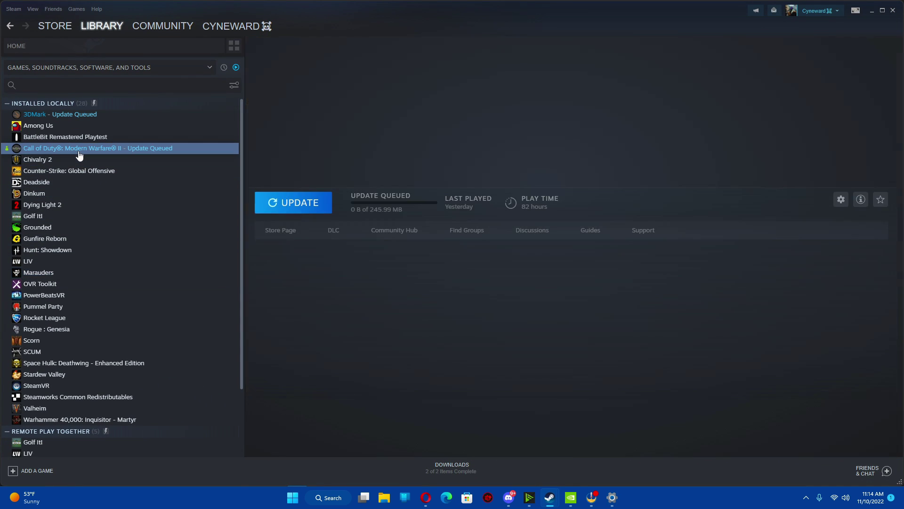
right_click(78, 152)
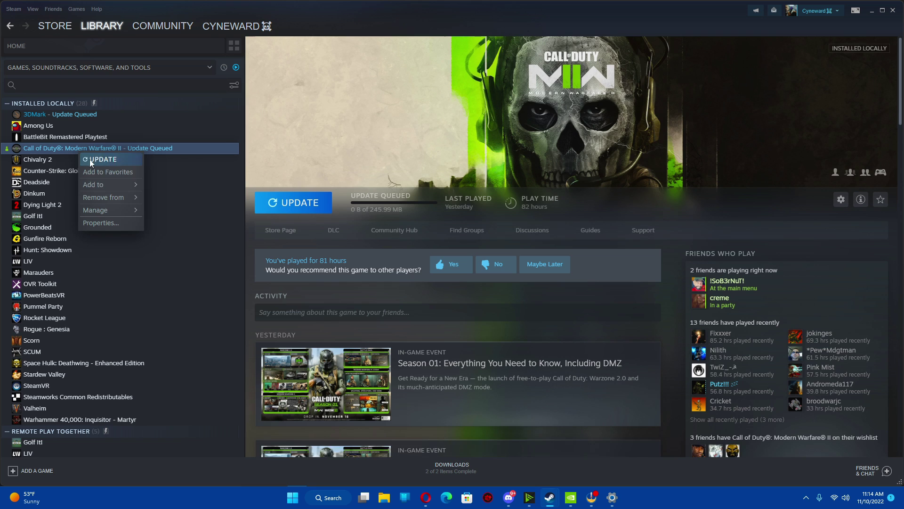
click(109, 225)
click(297, 193)
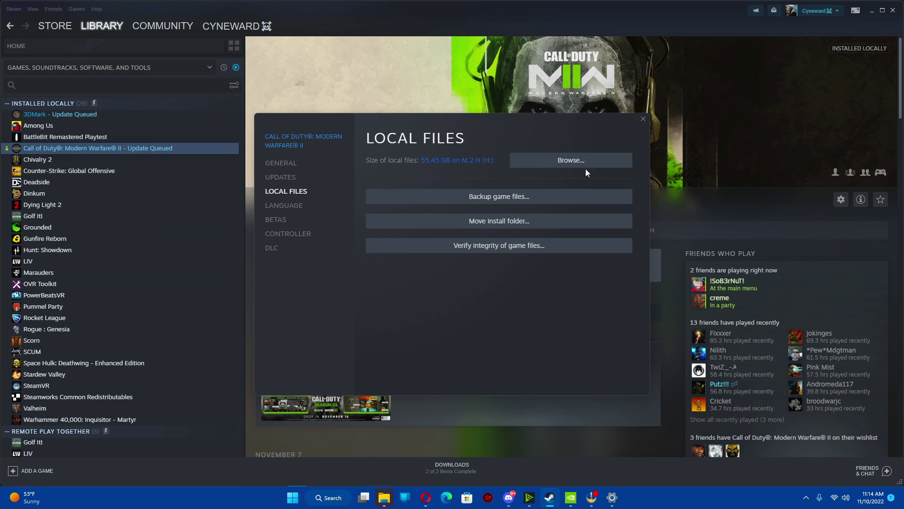
Open the Call of Duty HQ folder, reveal its full path, minimize Explorer, and open Windows search
click(383, 500)
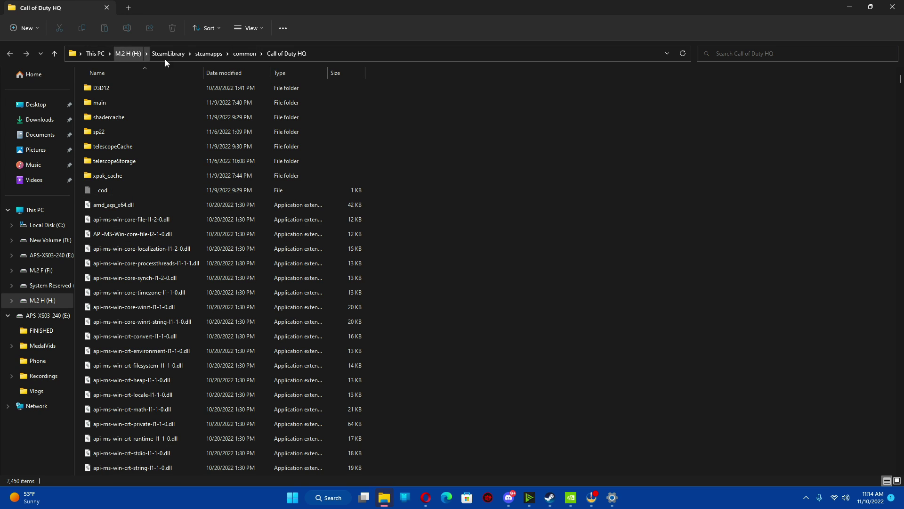
click(327, 54)
key(ctrl+c)
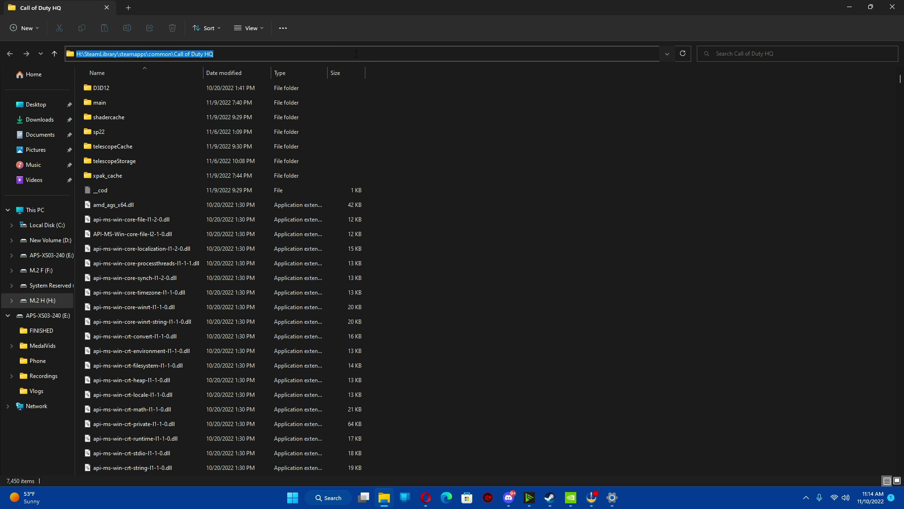
click(849, 8)
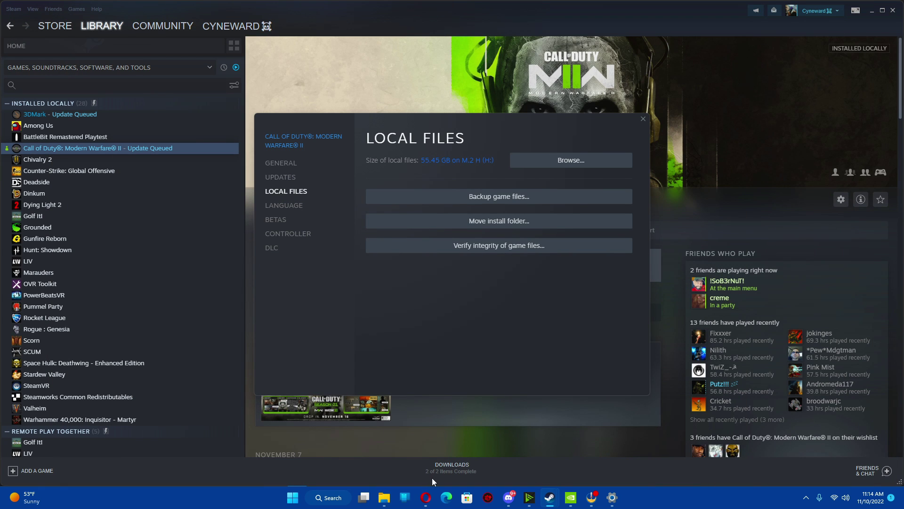
click(382, 503)
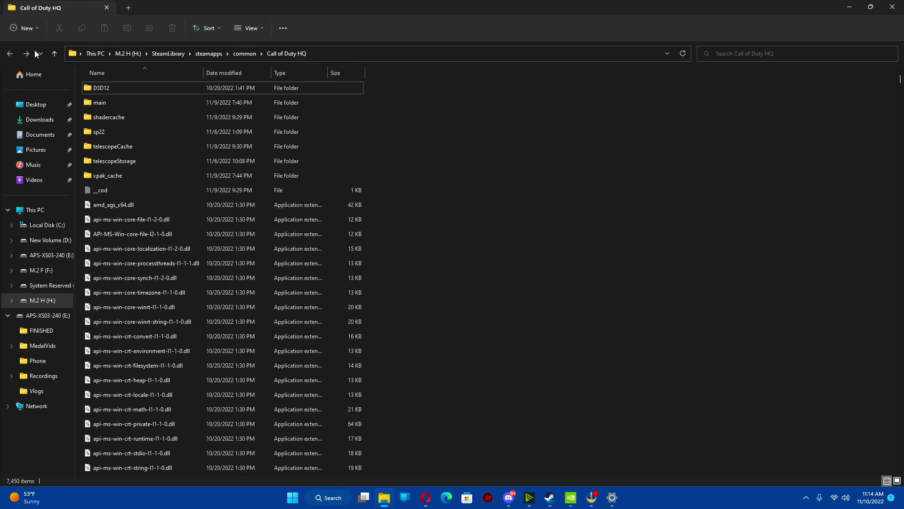
click(384, 498)
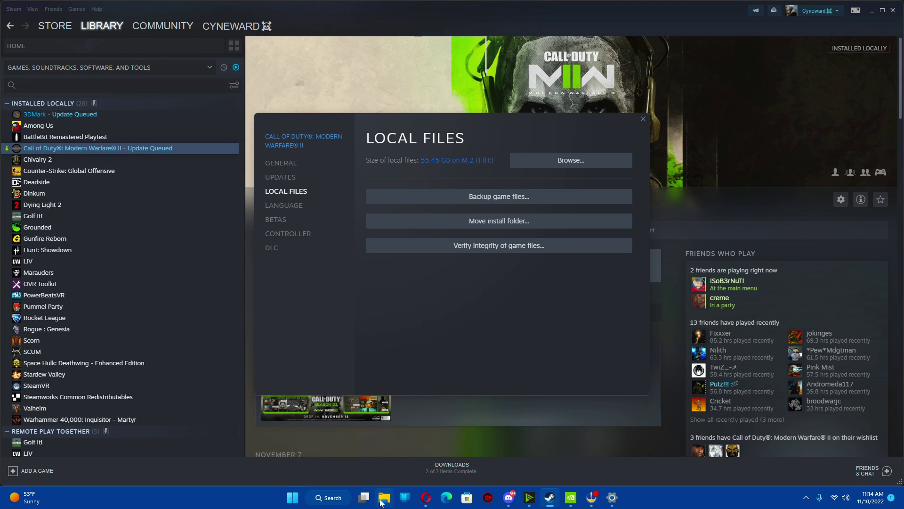
click(342, 502)
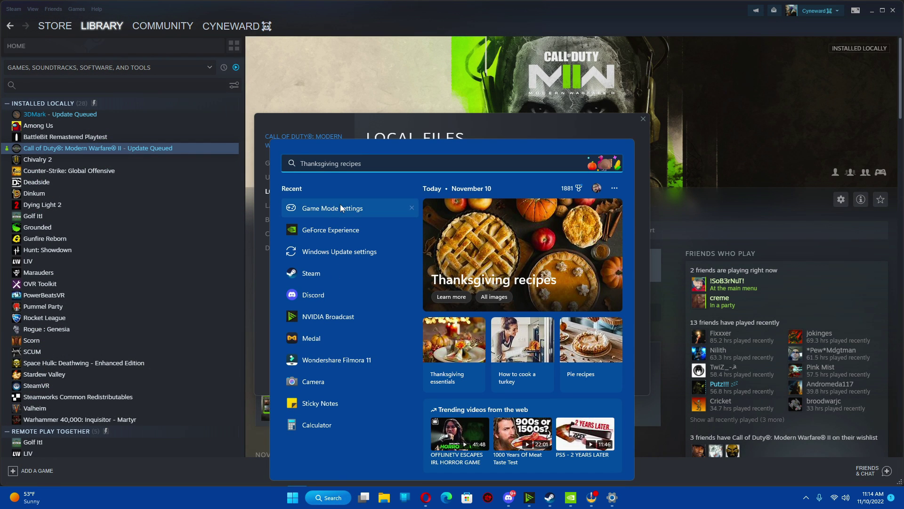
From Graphics settings, browse to H:\SteamLibrary\steamapps\common\Call of Duty HQ and choose cod
click(358, 208)
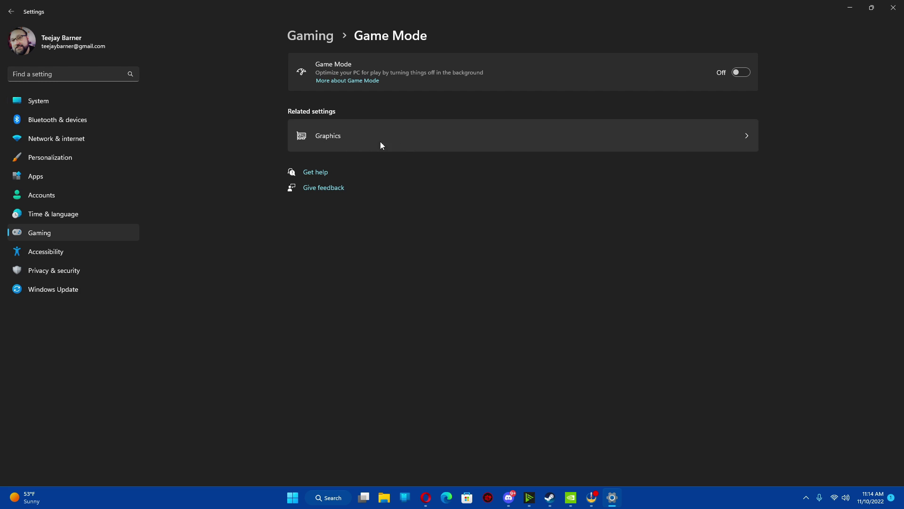
click(393, 128)
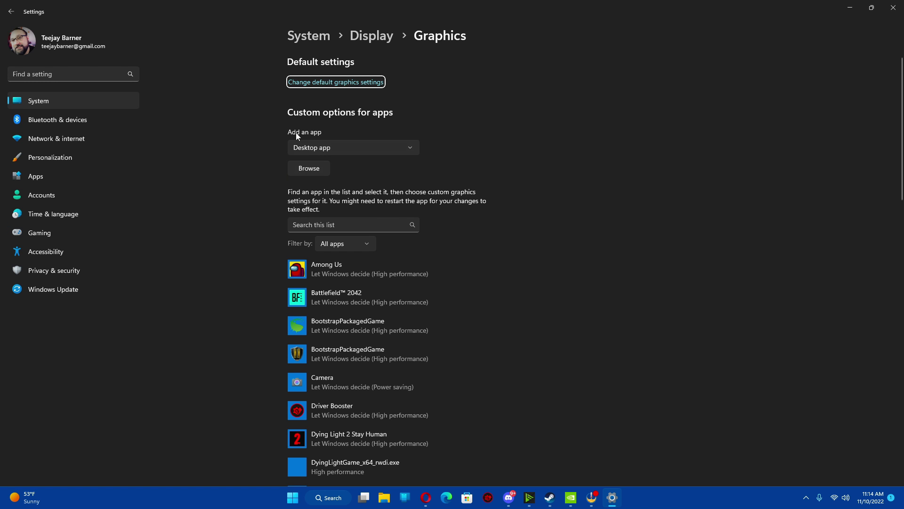
click(316, 173)
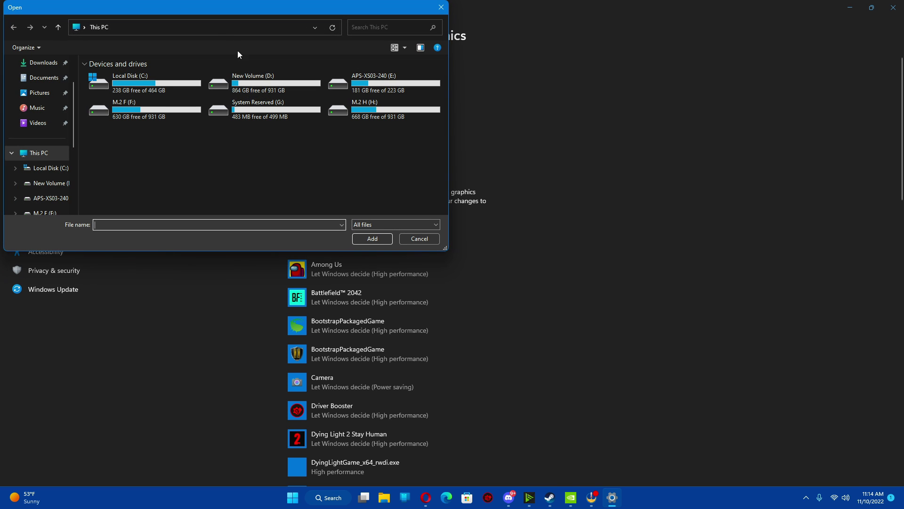
click(229, 28)
key(ctrl+v)
key(Return)
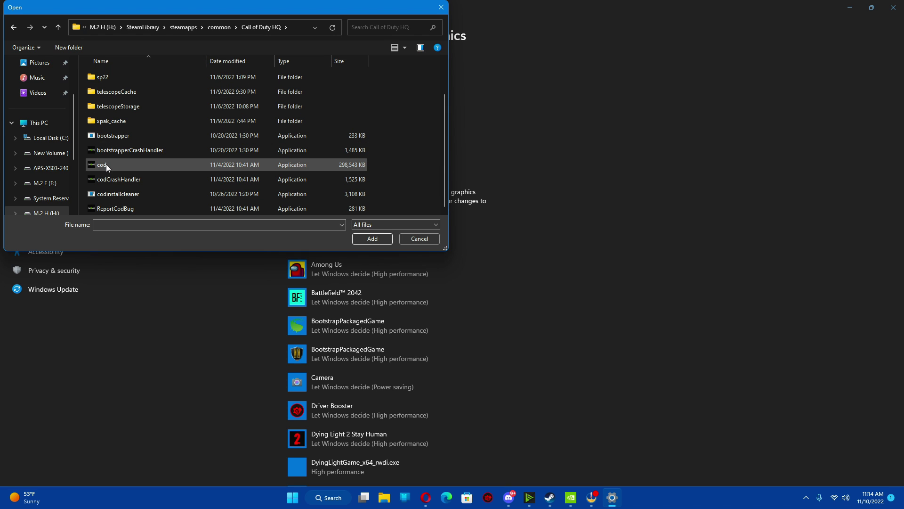
click(106, 164)
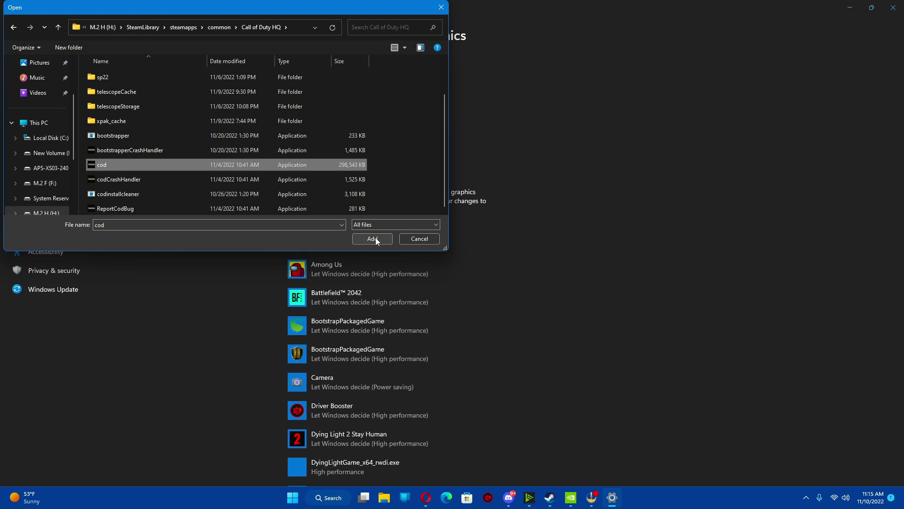
click(441, 7)
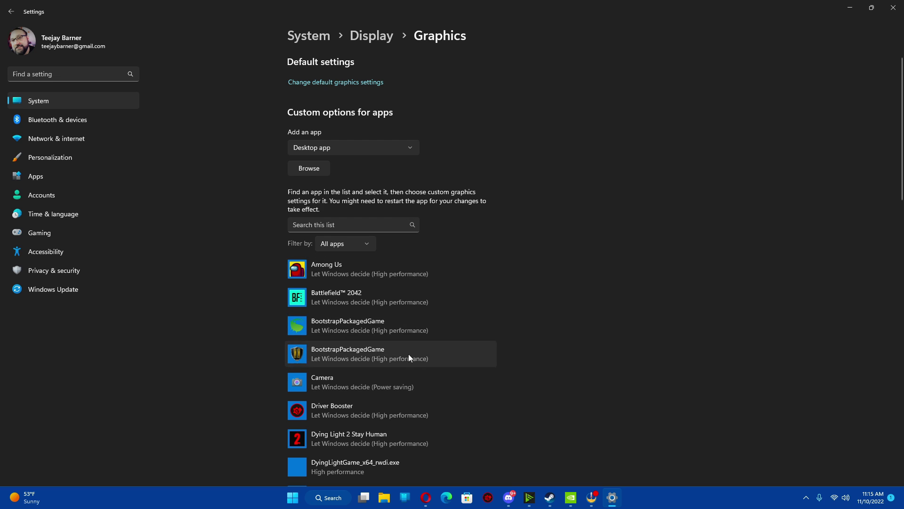
scroll(405, 323, down, 3)
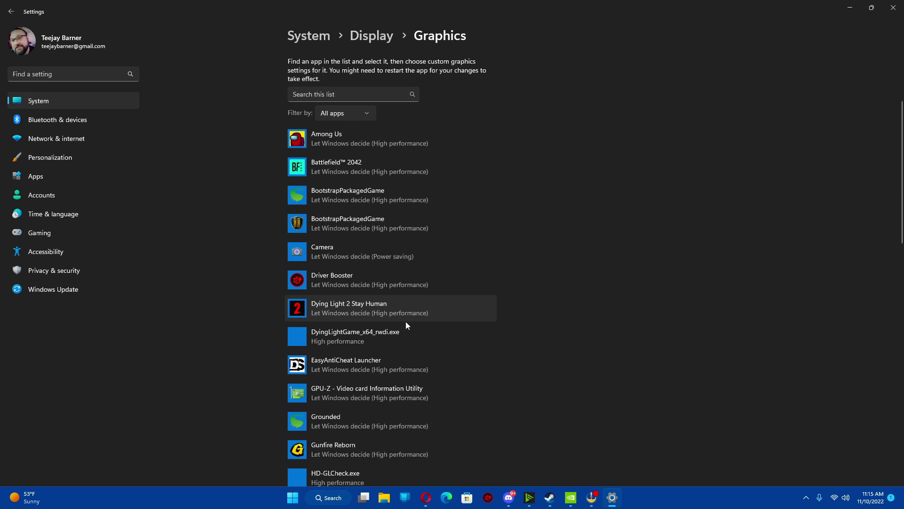
click(369, 312)
scroll(358, 320, down, 4)
scroll(335, 301, up, 3)
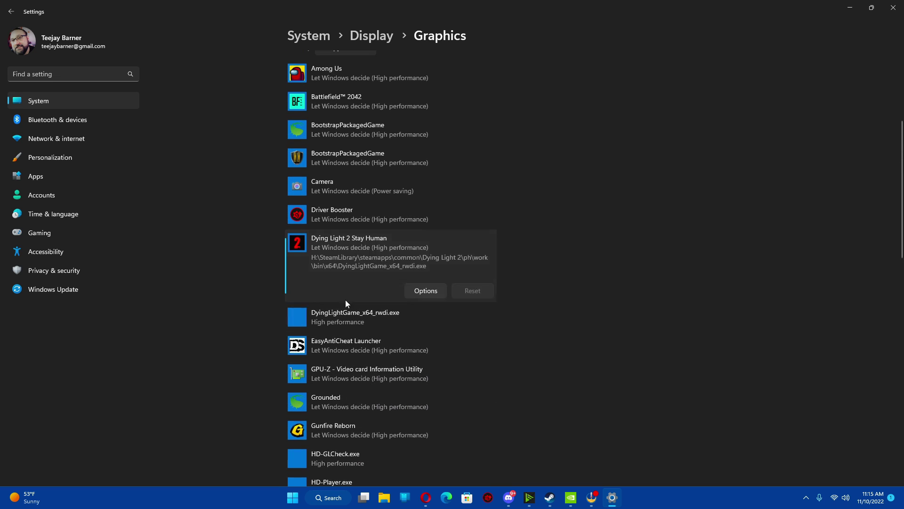
click(426, 291)
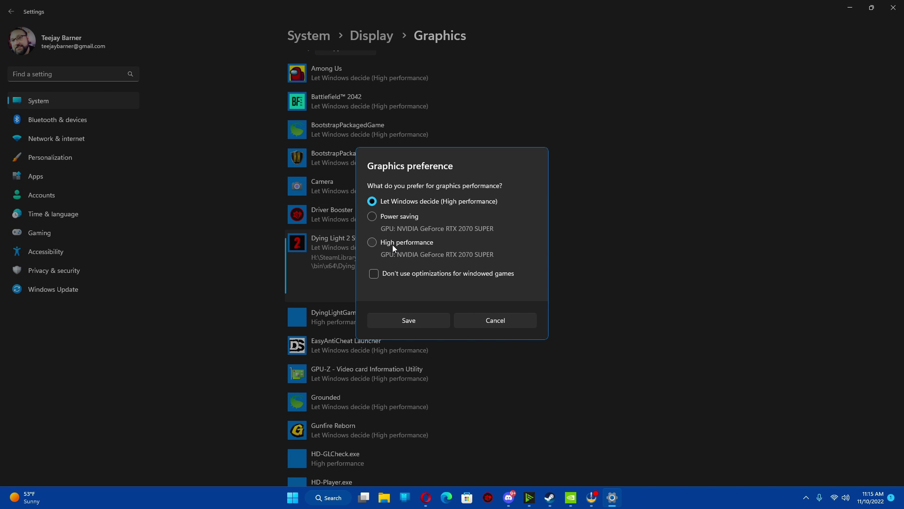
click(510, 323)
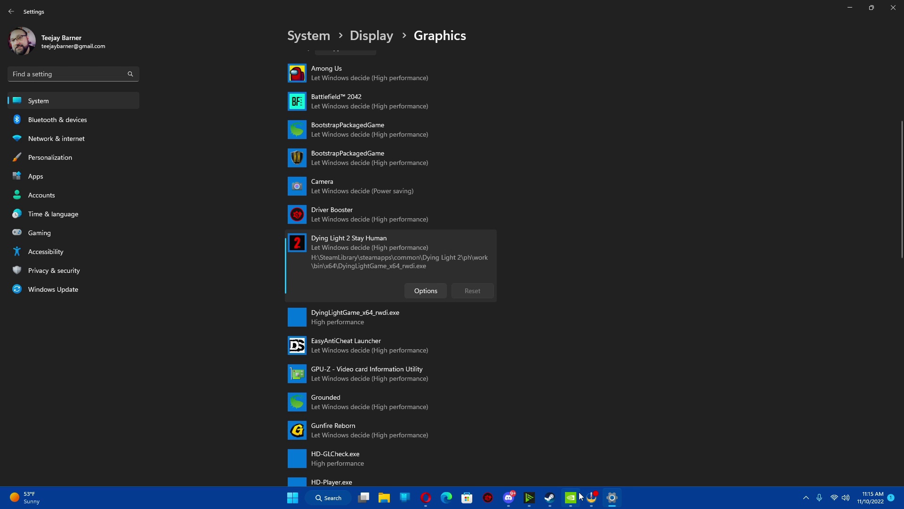
mouse_move(549, 497)
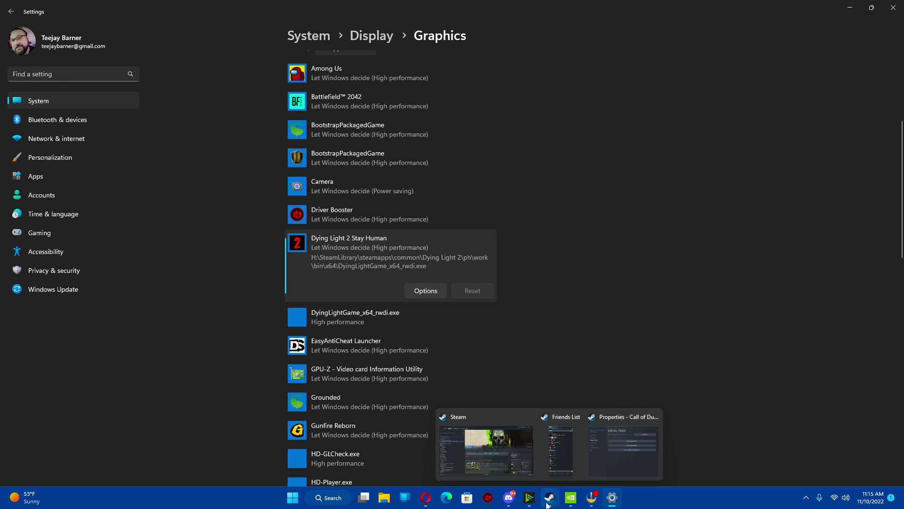
Switch back to the Steam library on Call of Duty: Modern Warfare II's page
click(504, 456)
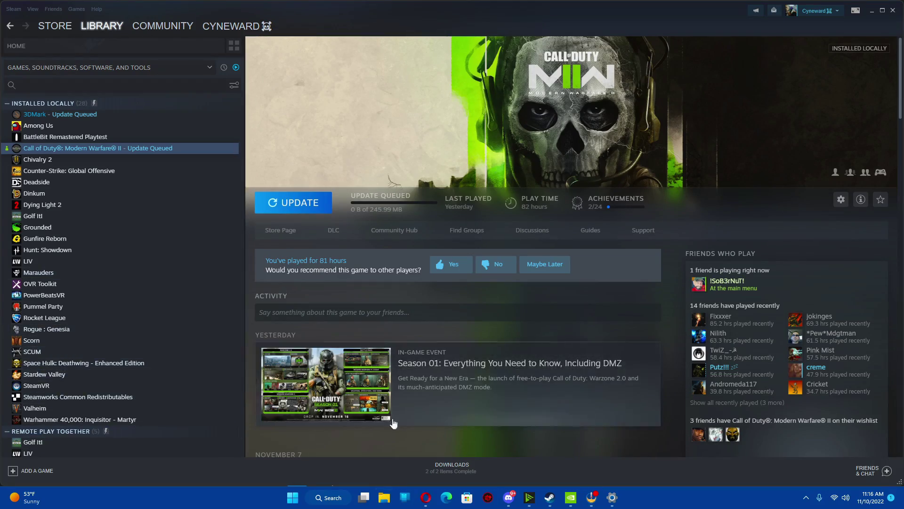
Browse to Documents › Call of Duty › players and open options.3.cod22 in Notepad
click(382, 496)
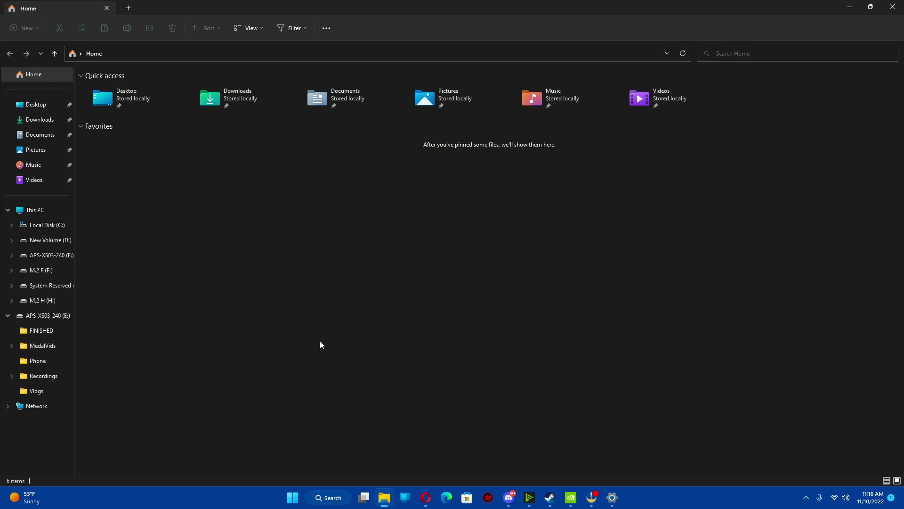
click(26, 137)
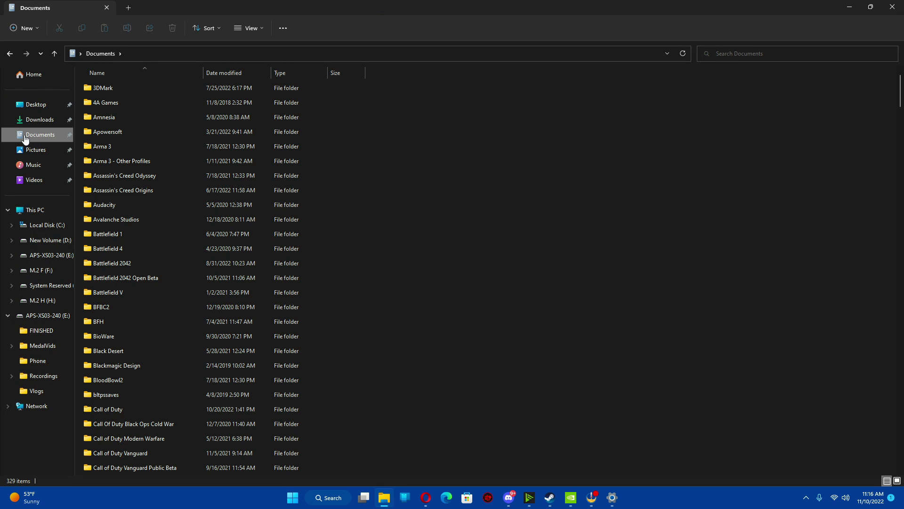
click(130, 407)
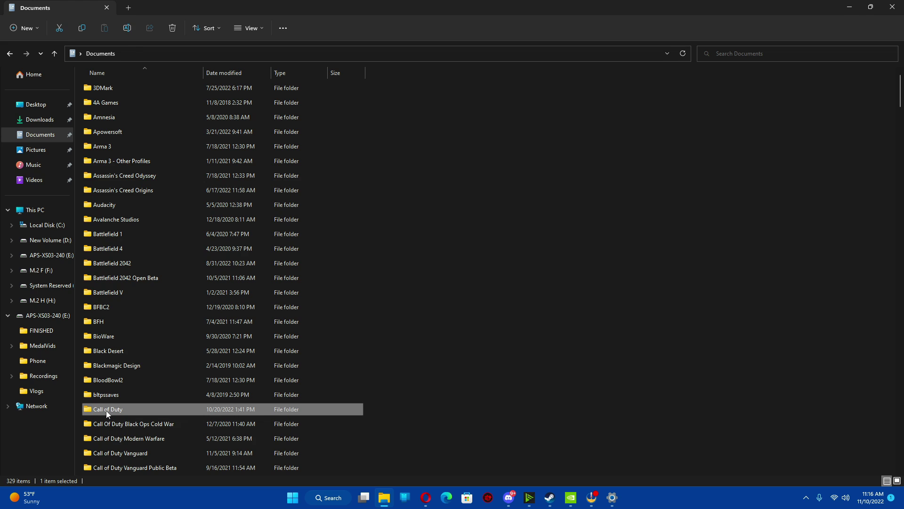
double_click(159, 244)
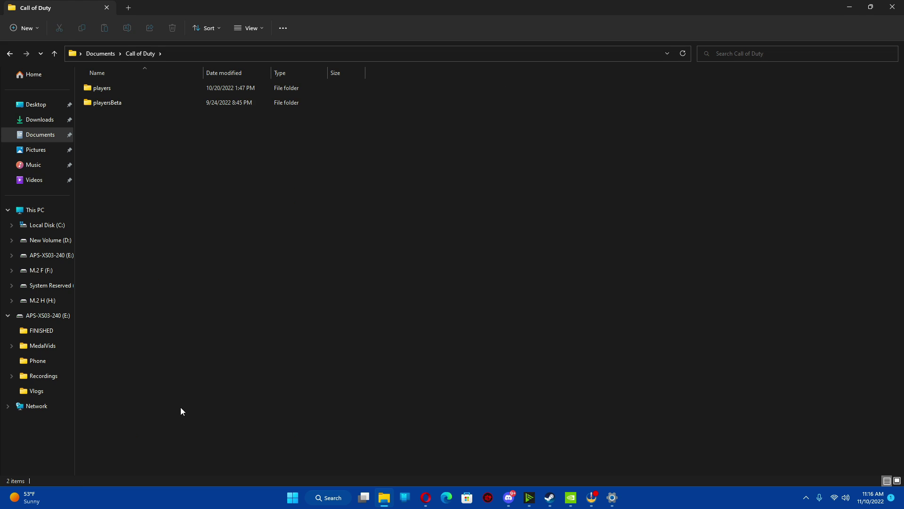
double_click(101, 89)
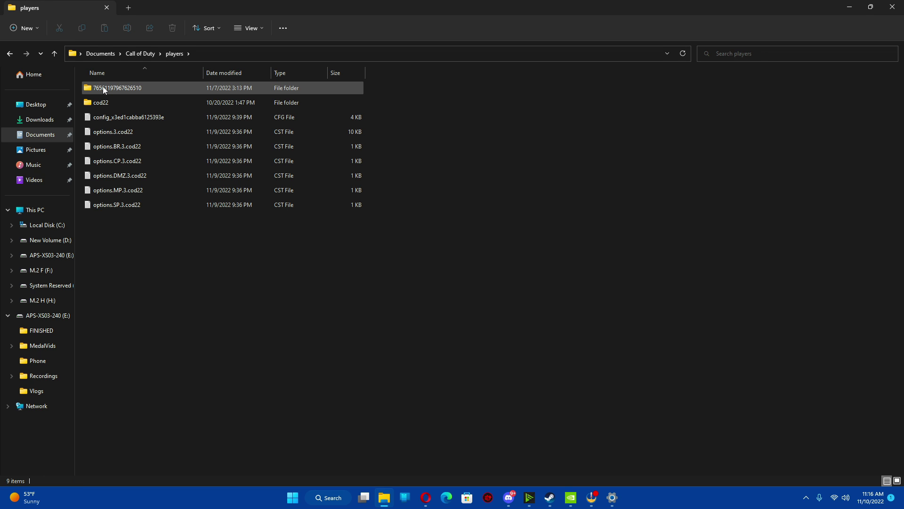
double_click(113, 131)
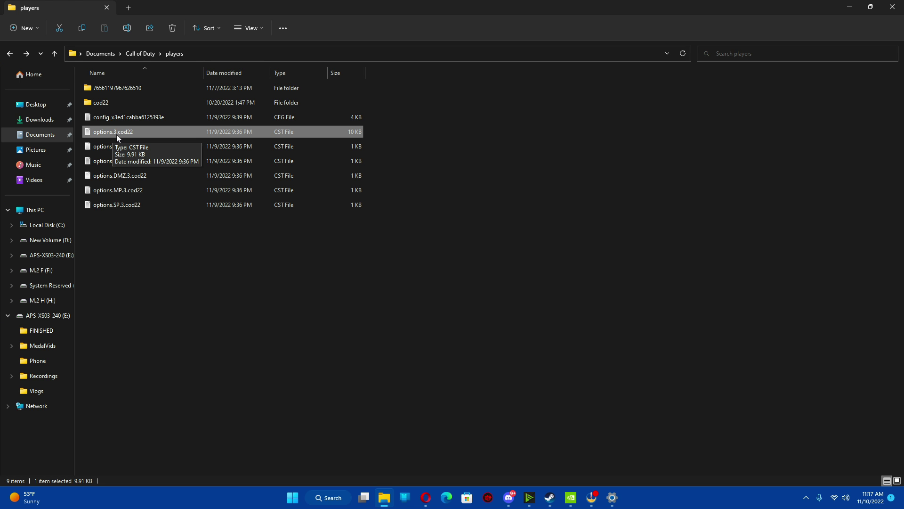
double_click(115, 134)
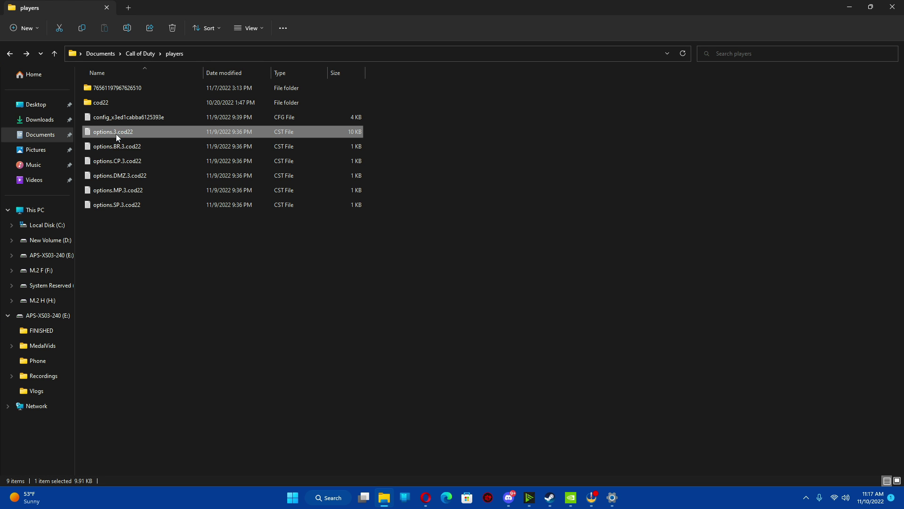
Maximize Notepad and scroll down to look over the AsyncCompute setting line
click(775, 118)
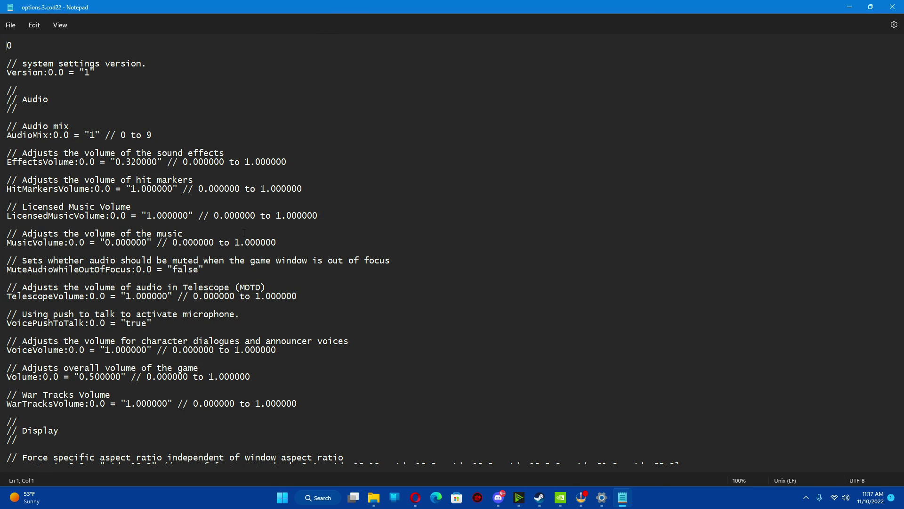
scroll(279, 296, down, 5)
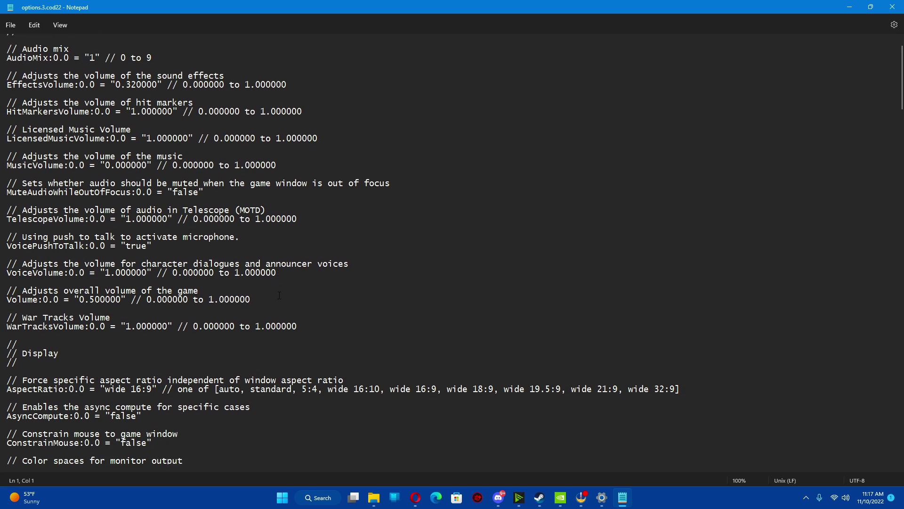
scroll(20, 295, down, 1)
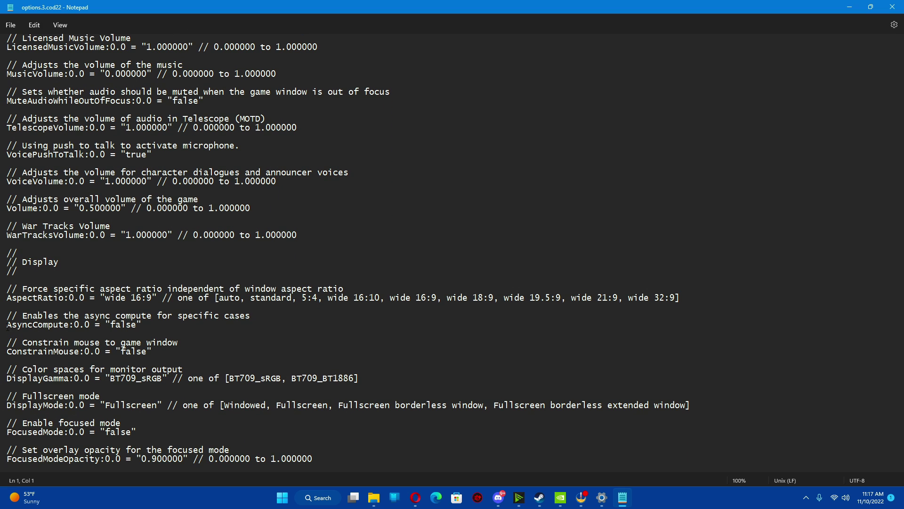
drag(7, 326, 135, 327)
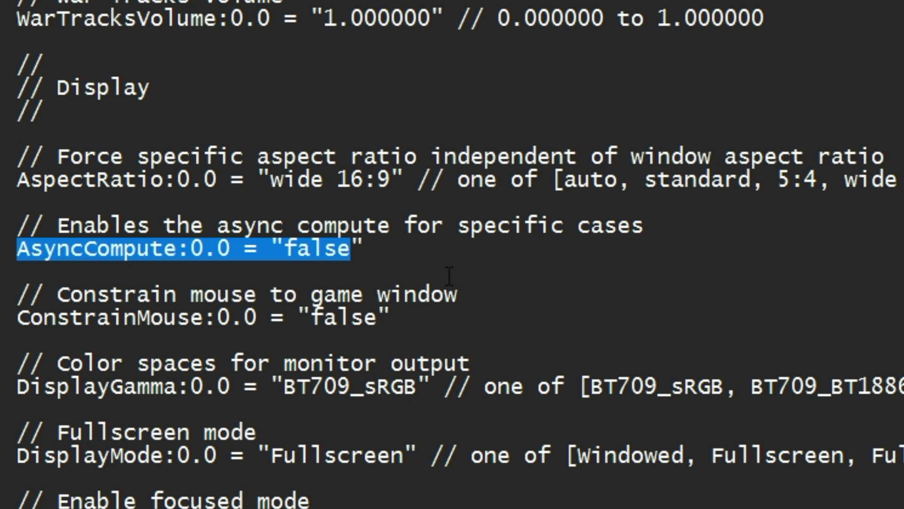
click(419, 250)
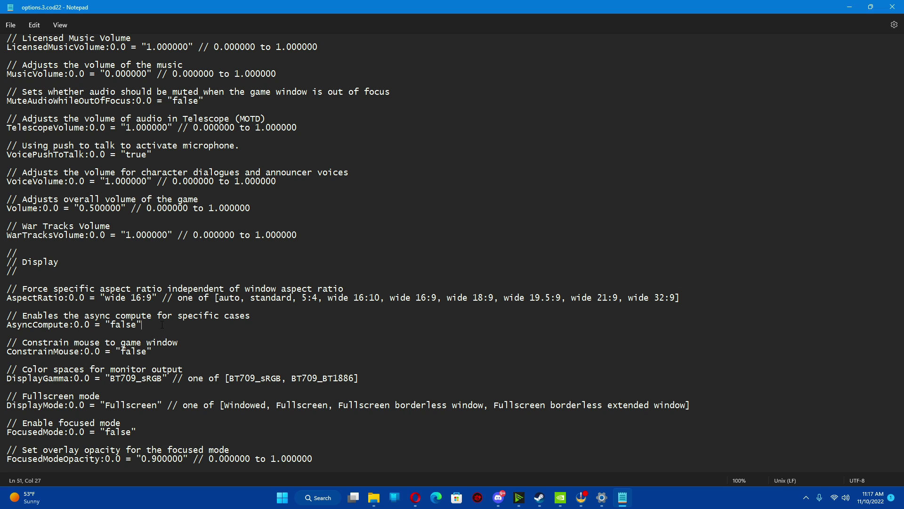
Scroll to the System section and highlight the RendererWorkerCount line, currently 8
scroll(222, 348, down, 20)
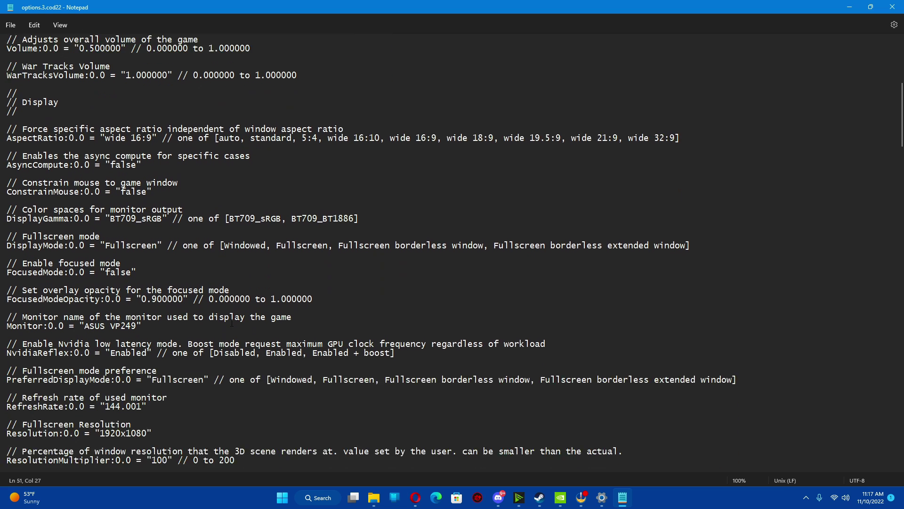
scroll(231, 319, down, 20)
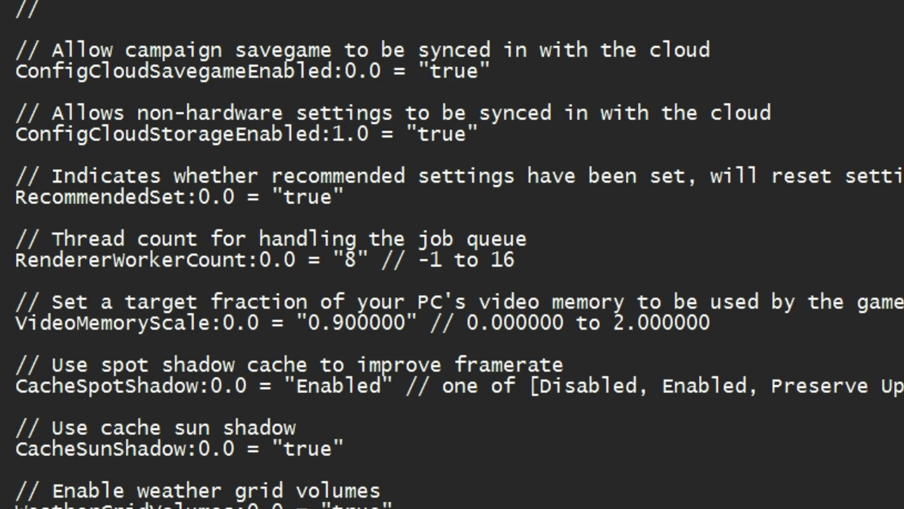
drag(51, 239, 527, 240)
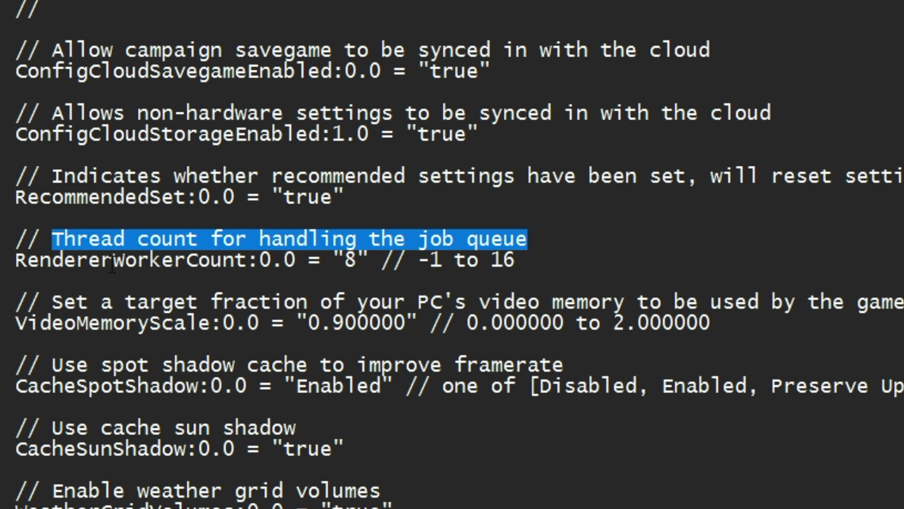
drag(17, 260, 527, 269)
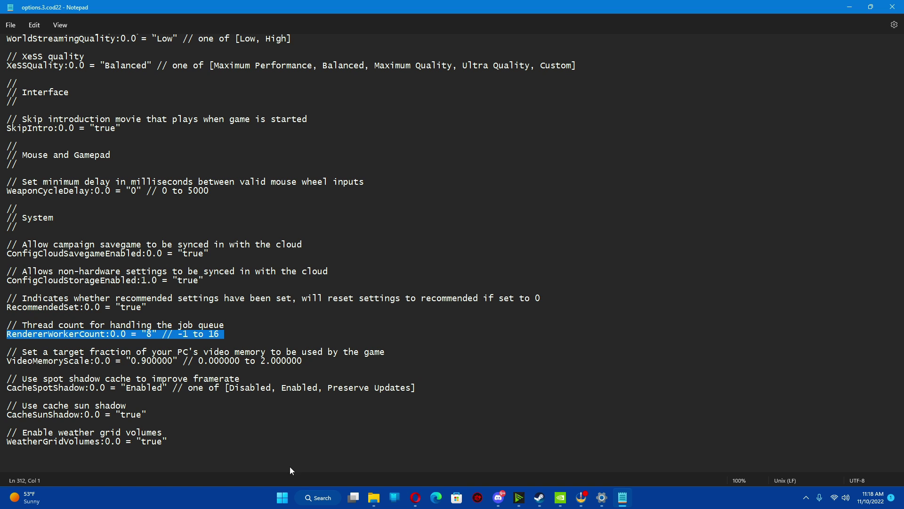
click(316, 498)
text(system Information)
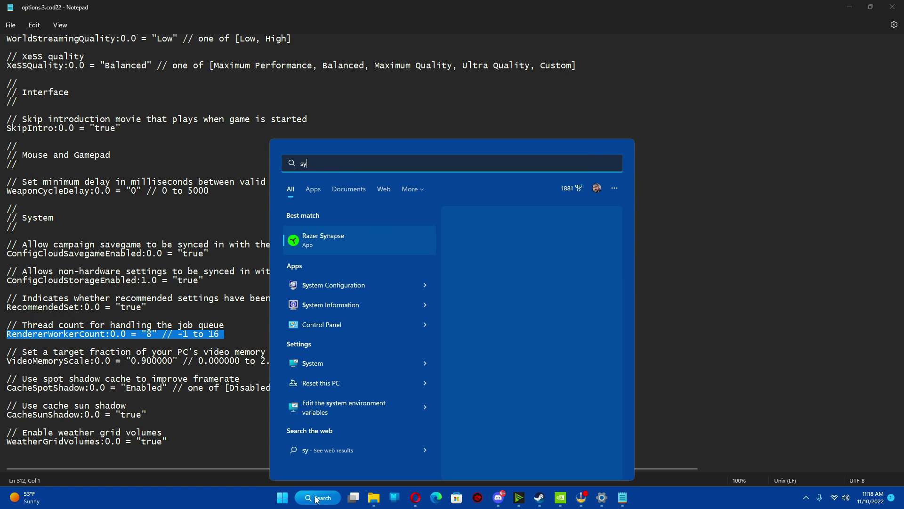
key(Return)
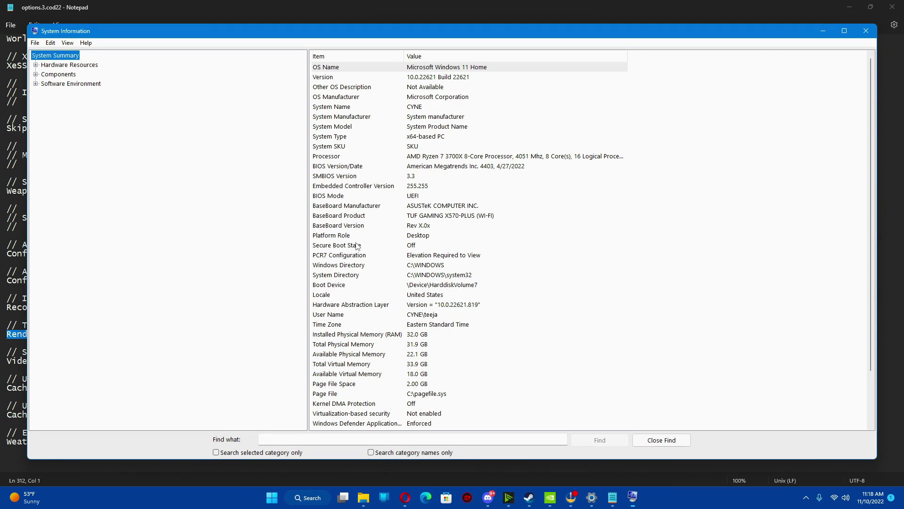
click(444, 157)
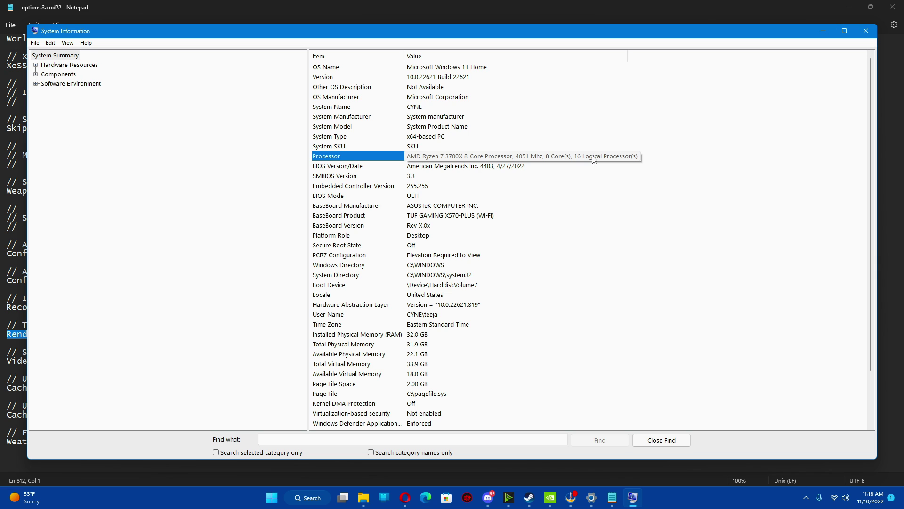
click(825, 31)
Select just the value 8 on the RendererWorkerCount line
click(154, 334)
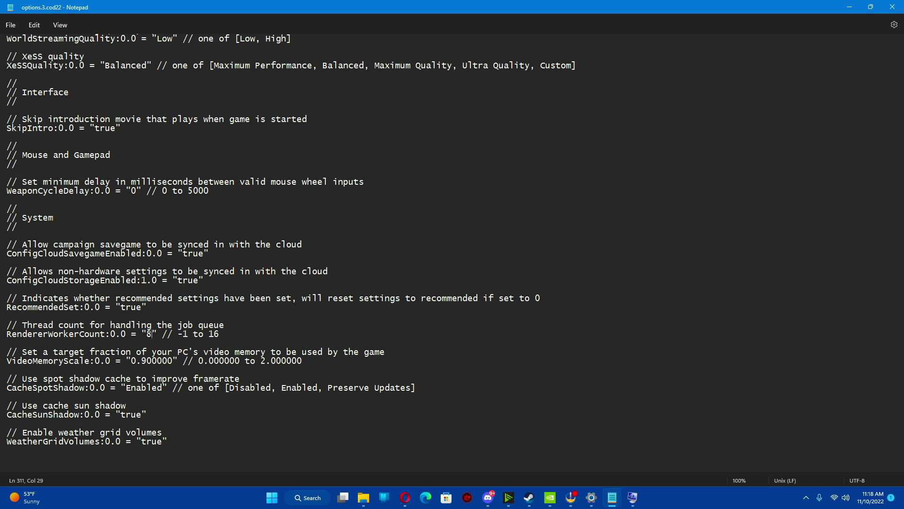
double_click(149, 334)
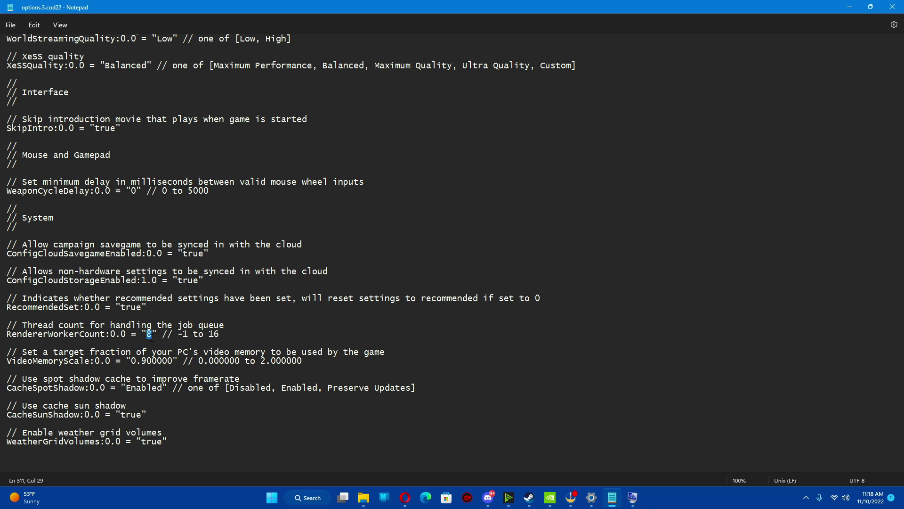